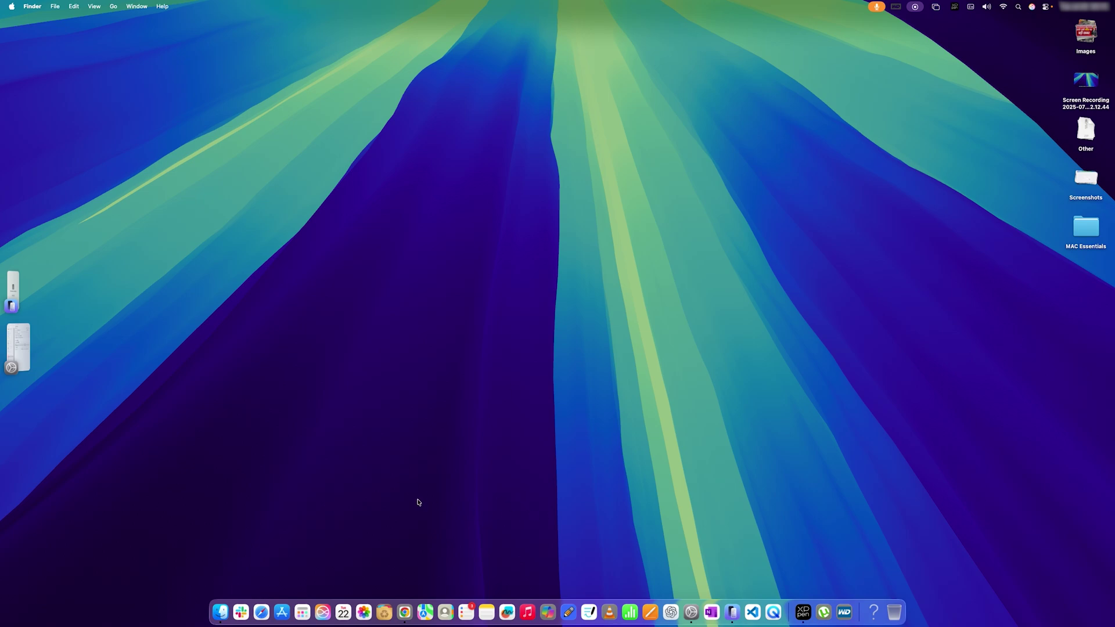
# - Launch Safari from the Dock so its Start Page window appears
pyautogui.click(261, 601)
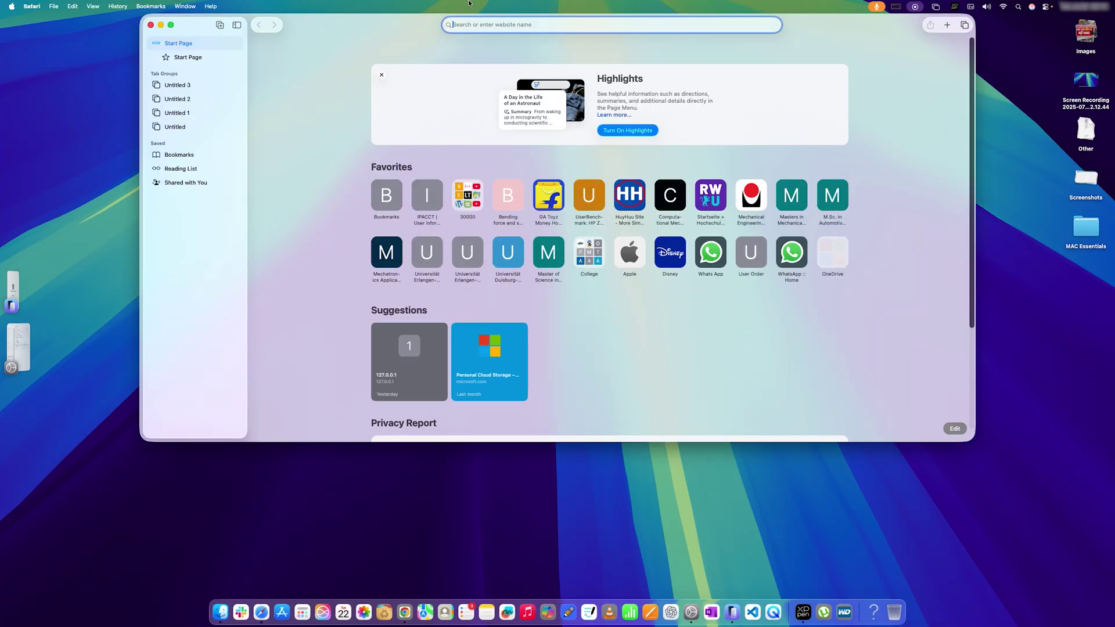
# - Search 'google chrome' in Safari to reach the Chrome download page, then close Safari
pyautogui.write('g')
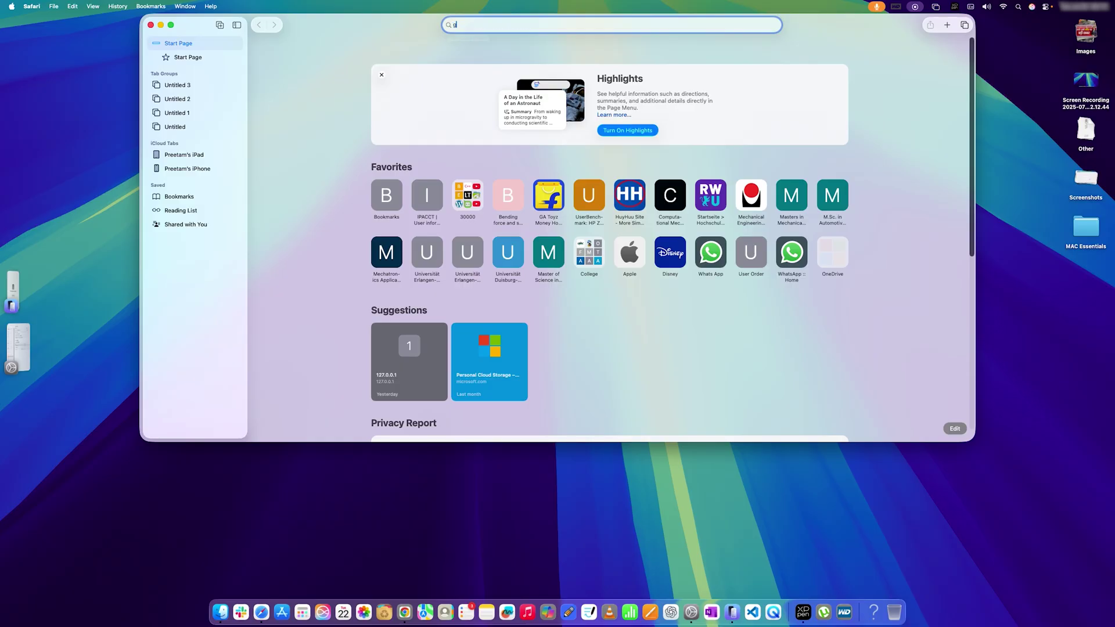
pyautogui.write('oogle c')
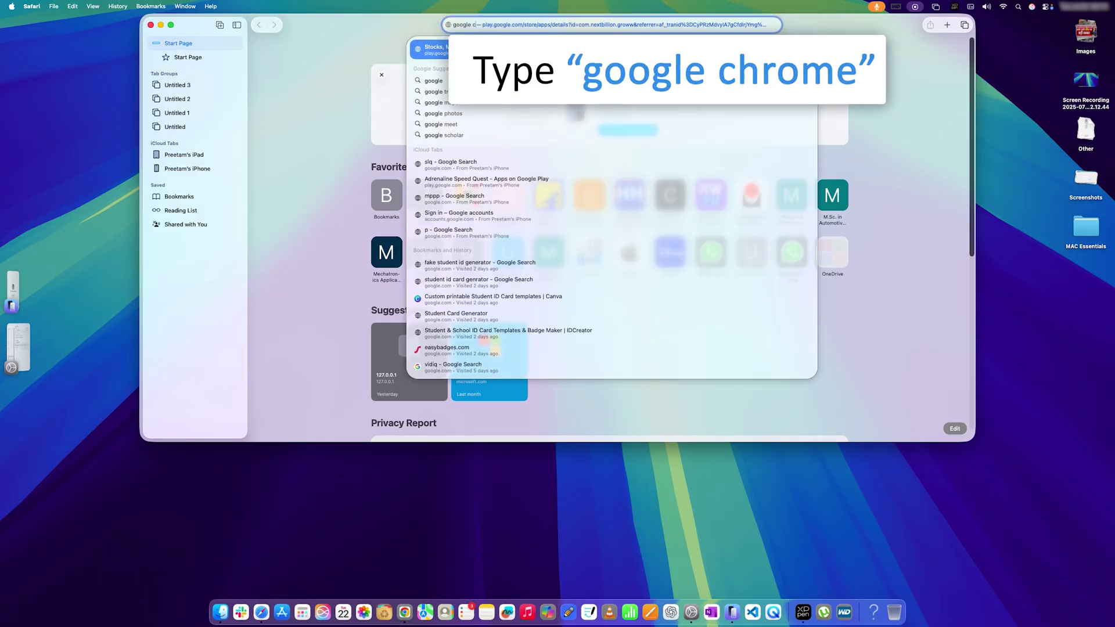
pyautogui.write('hrome')
pyautogui.press('Return')
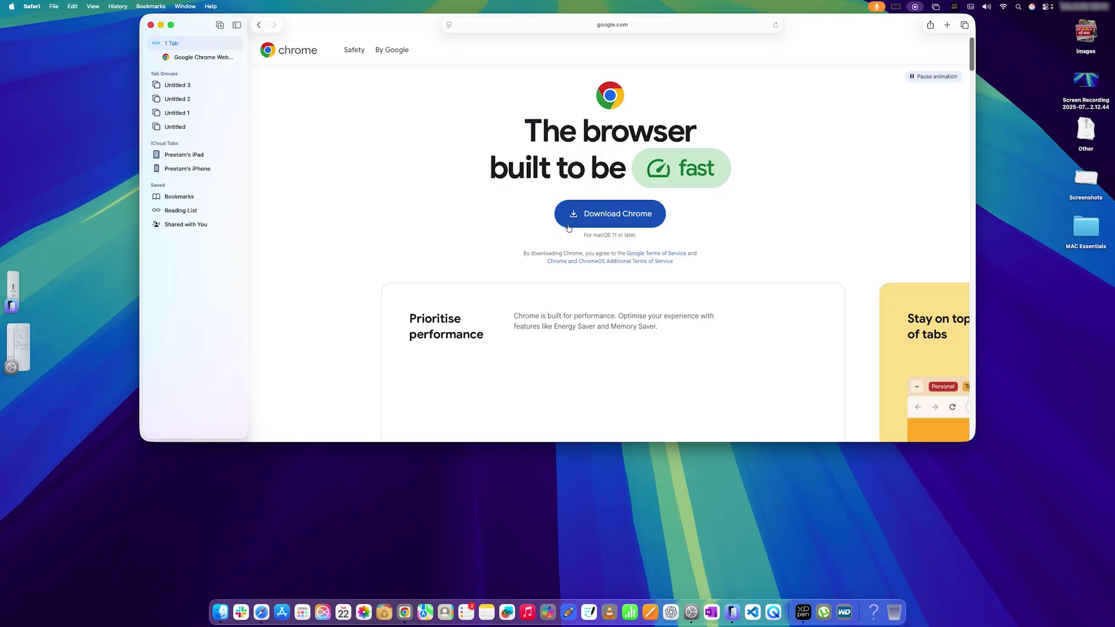
pyautogui.click(151, 26)
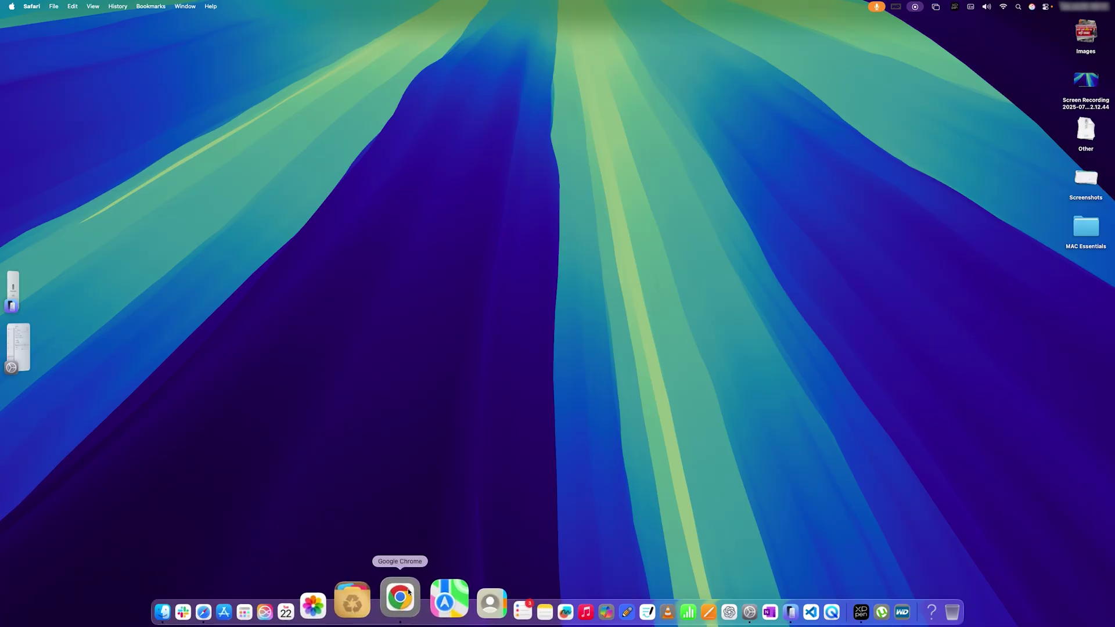
# - Open Chrome with the second profile, search 'google chrome desktop' and open the Chrome Remote Desktop result
pyautogui.click(409, 591)
pyautogui.click(526, 277)
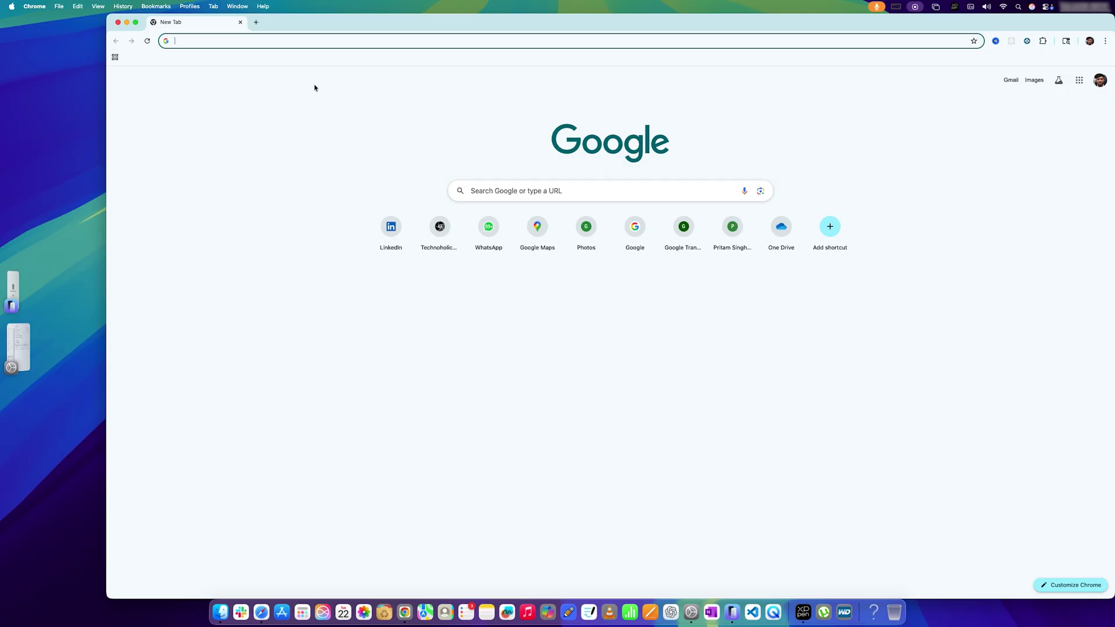
pyautogui.write('google chrome desktop')
pyautogui.press('Return')
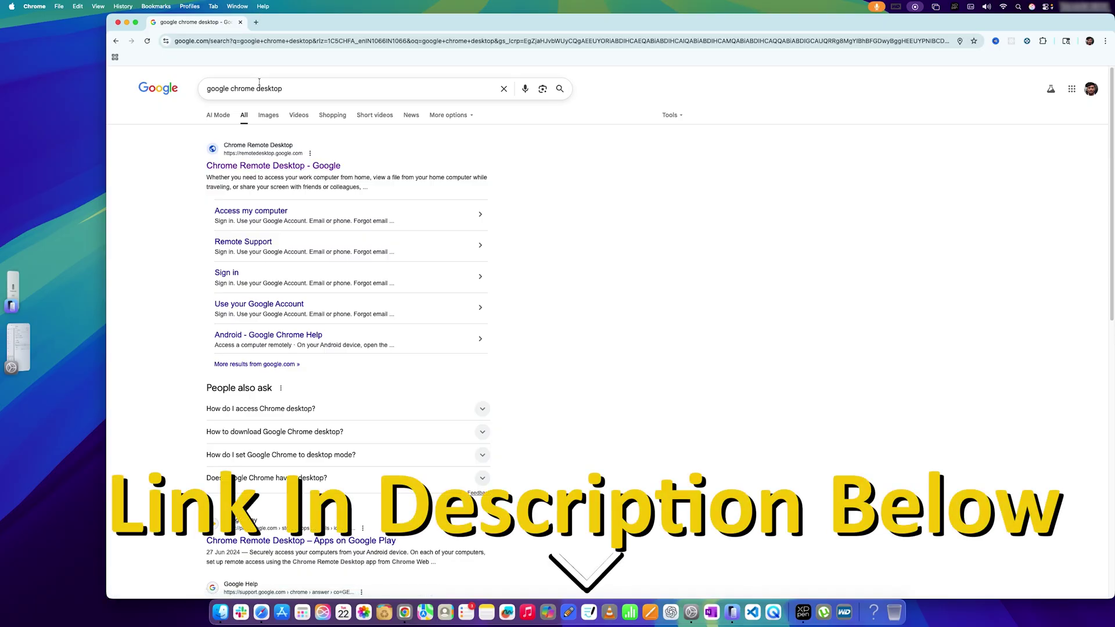
pyautogui.click(291, 166)
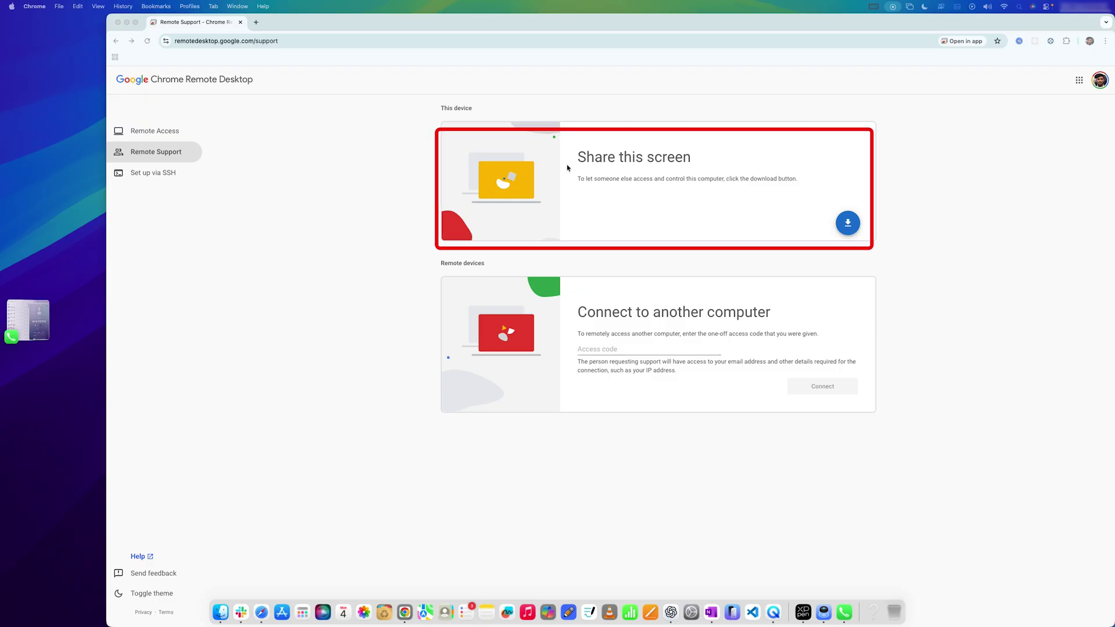
# - Start the Share this screen download, bringing up the extension's Chrome Web Store page
pyautogui.moveTo(576, 157); pyautogui.dragTo(690, 157)
pyautogui.click(705, 164)
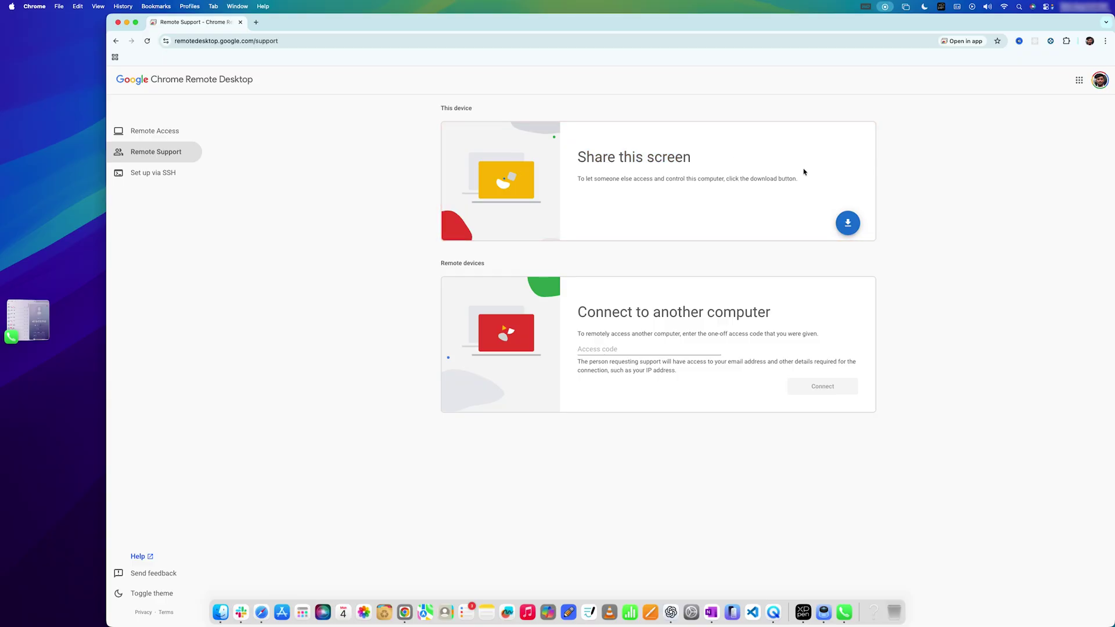
pyautogui.click(845, 224)
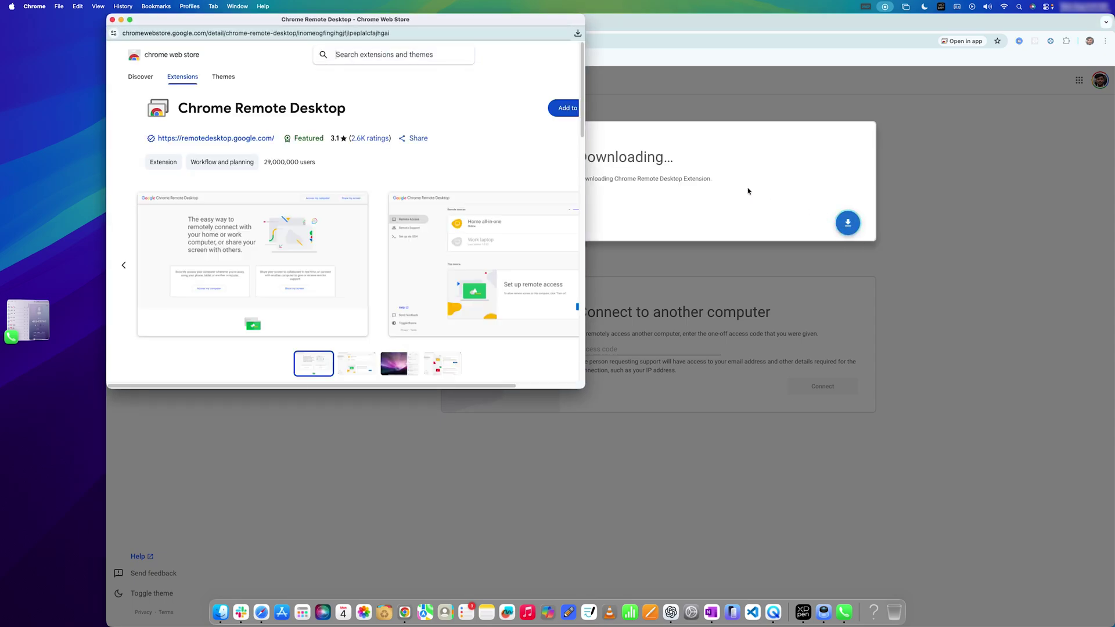
# - Maximize the Web Store window, add the Chrome Remote Desktop extension, and generate a one-time access code
pyautogui.doubleClick(546, 19)
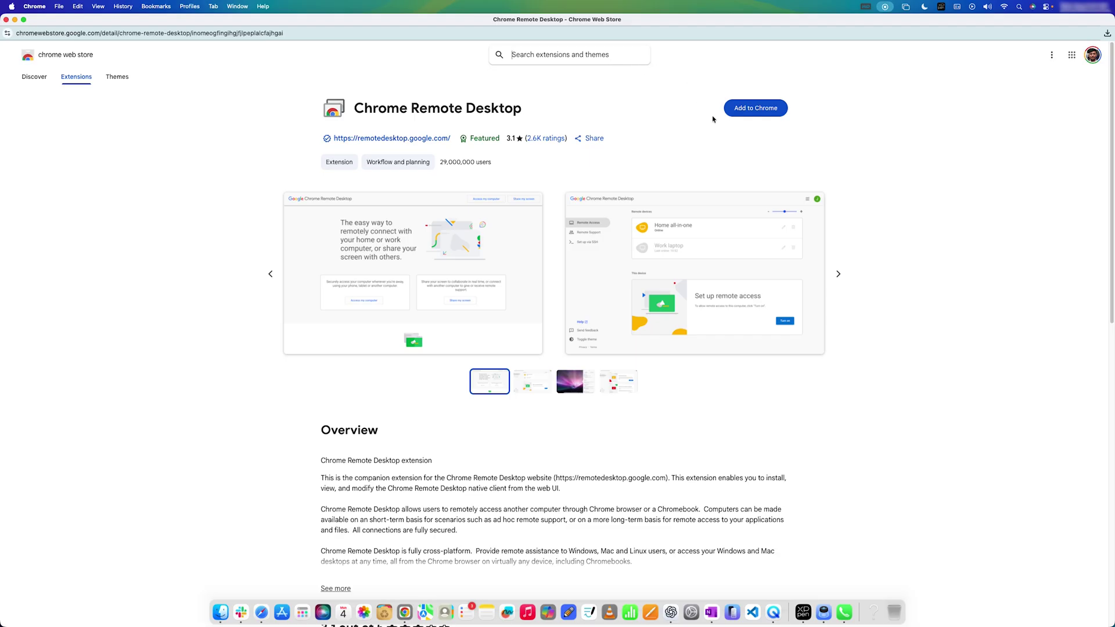
pyautogui.click(740, 107)
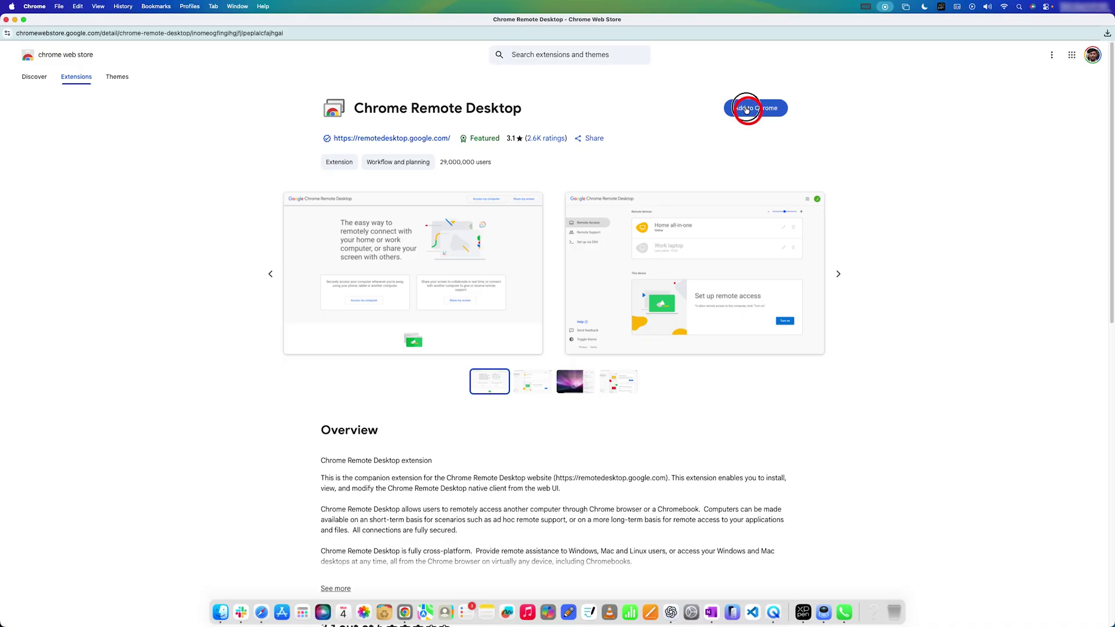
pyautogui.click(619, 355)
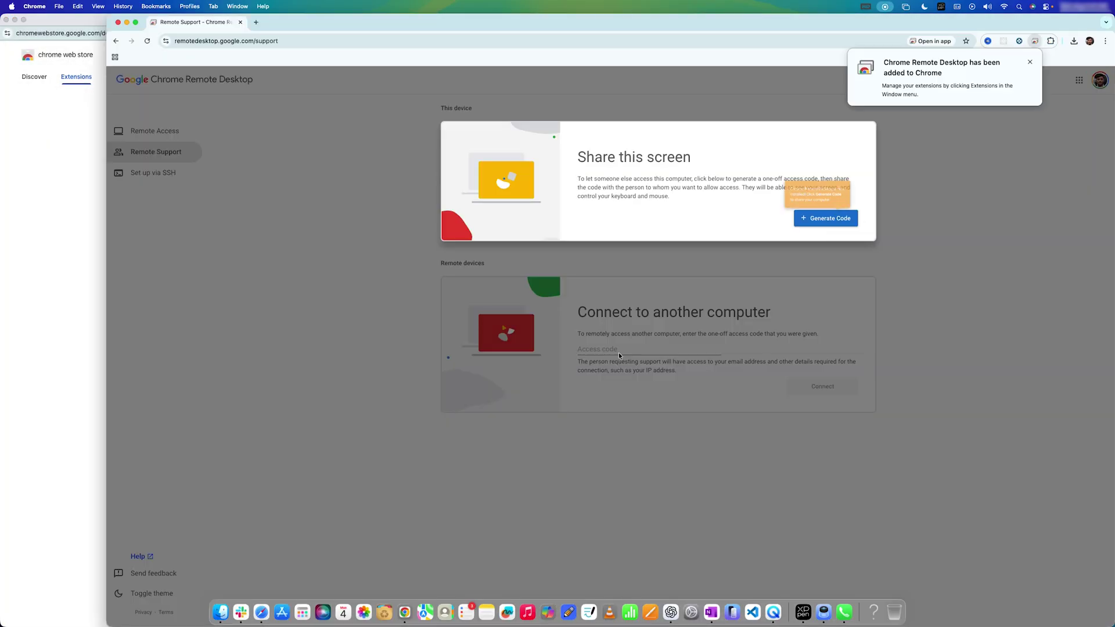
pyautogui.click(753, 218)
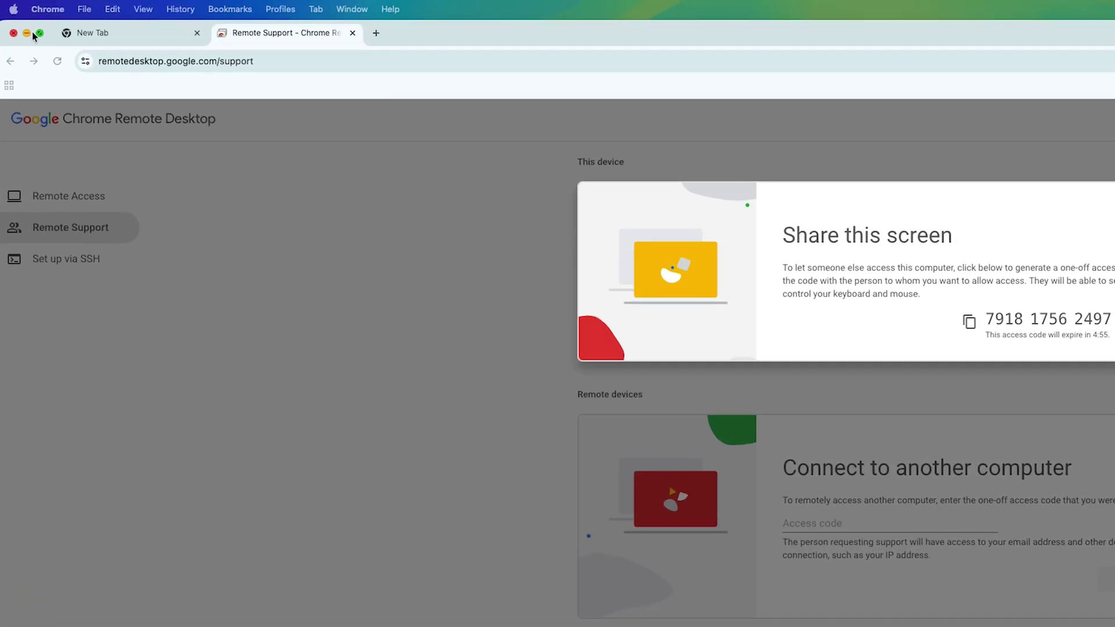
pyautogui.click(12, 6)
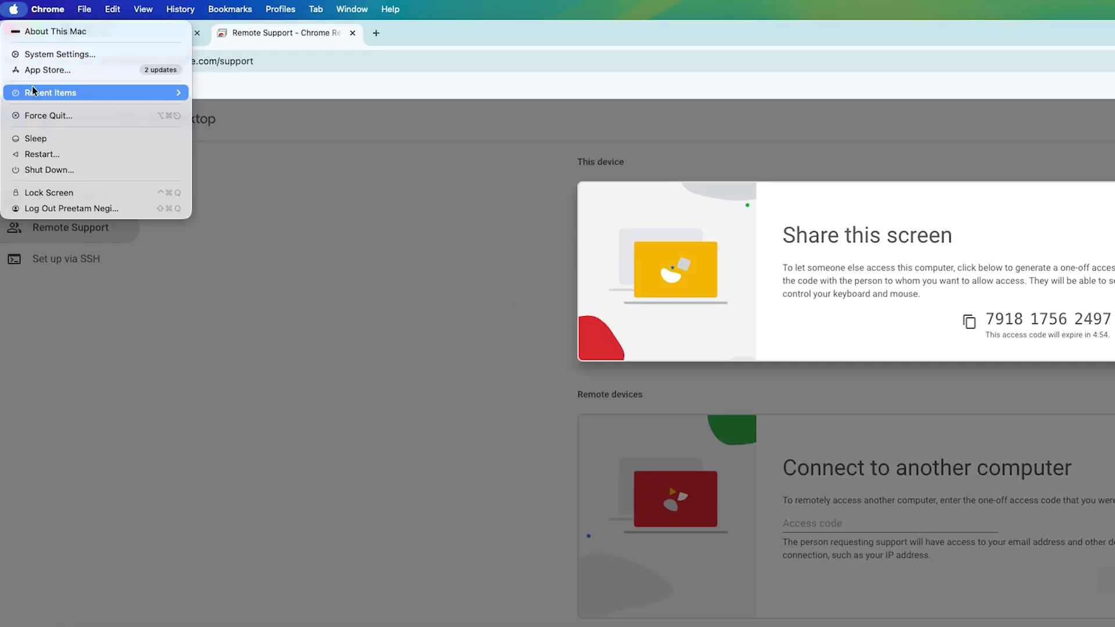
# - Grant Google Chrome Screen & System Audio Recording permission using the Mac password, then quit and reopen Chrome
pyautogui.click(54, 54)
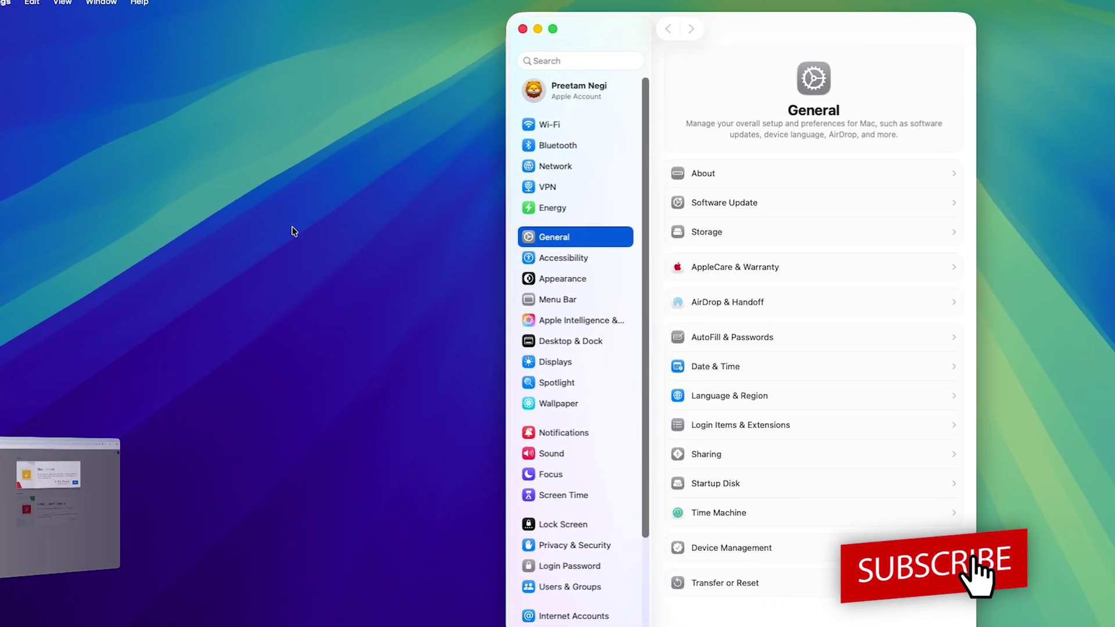
pyautogui.click(431, 528)
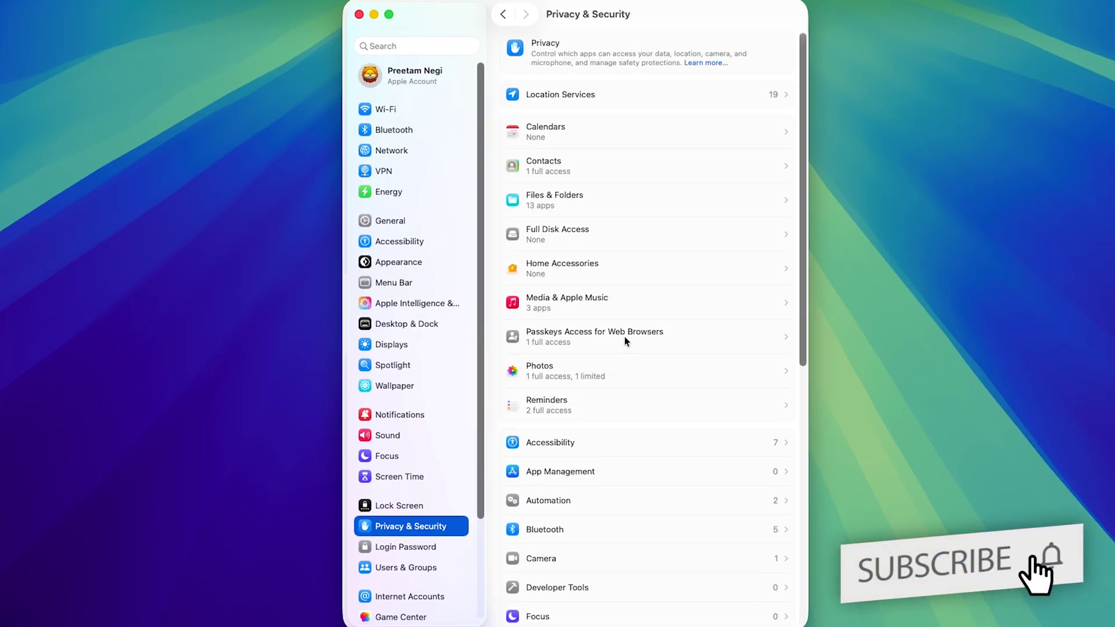
pyautogui.scroll(-5, 619, 523)
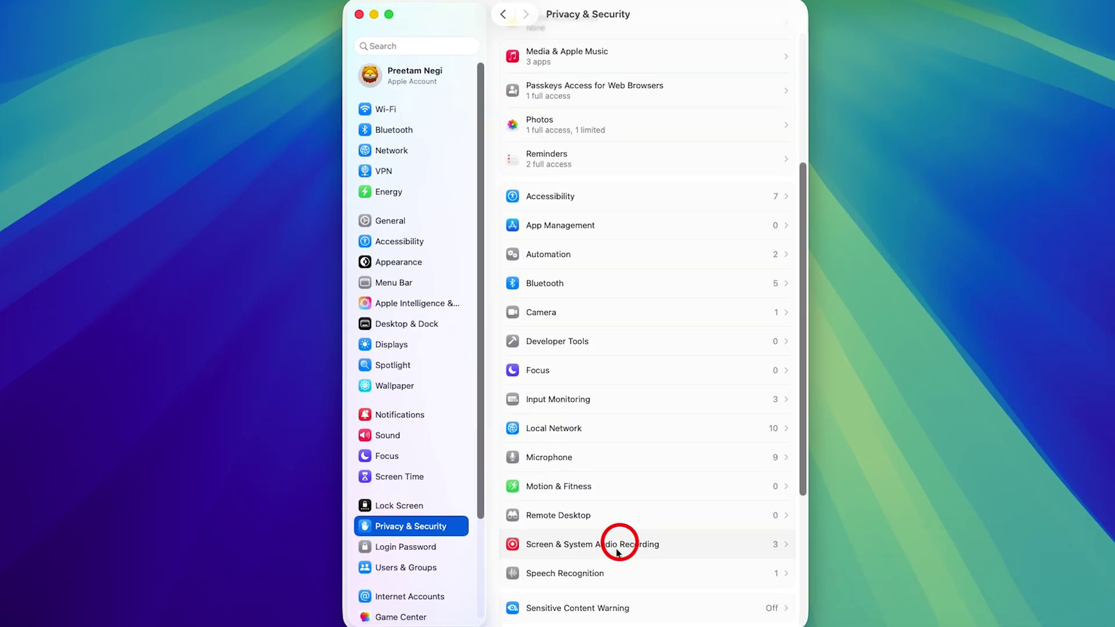
pyautogui.click(618, 550)
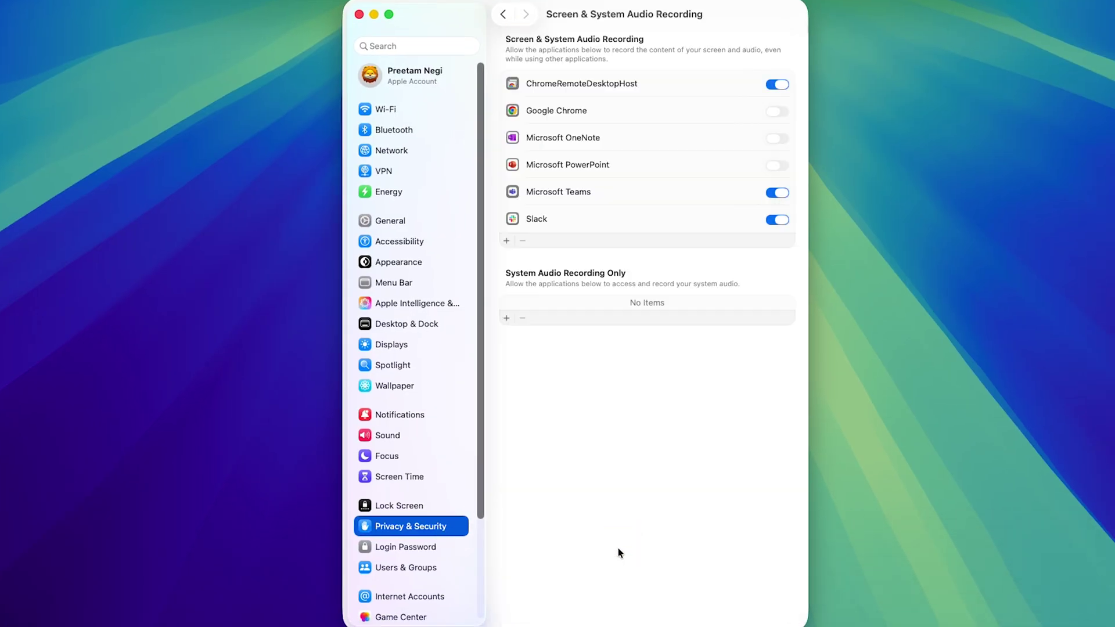
pyautogui.click(778, 111)
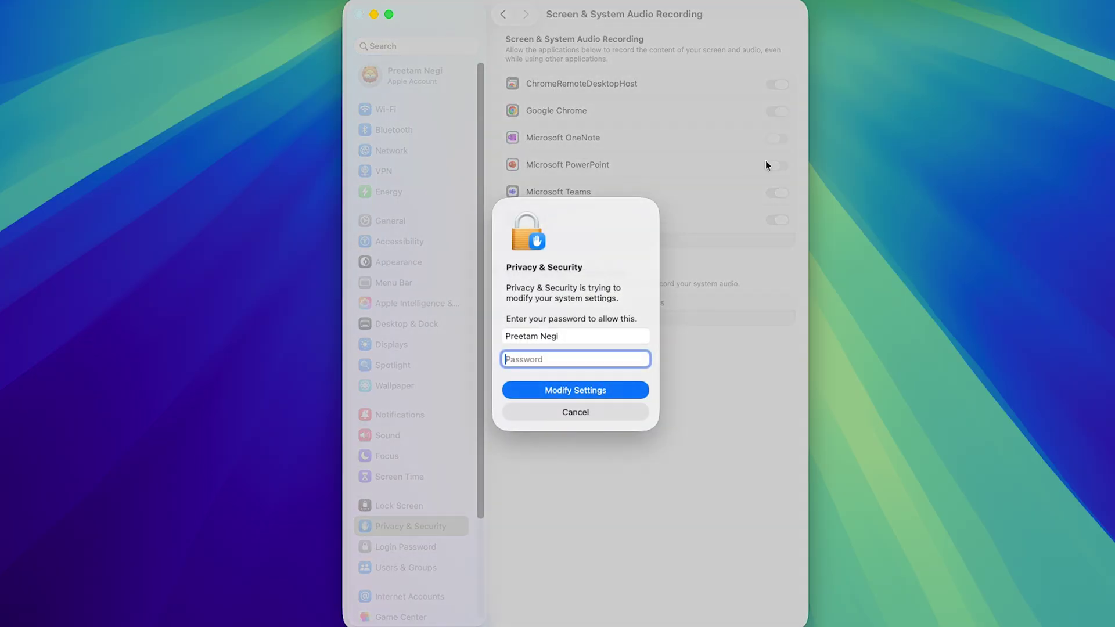
pyautogui.write('••••••••')
pyautogui.click(583, 392)
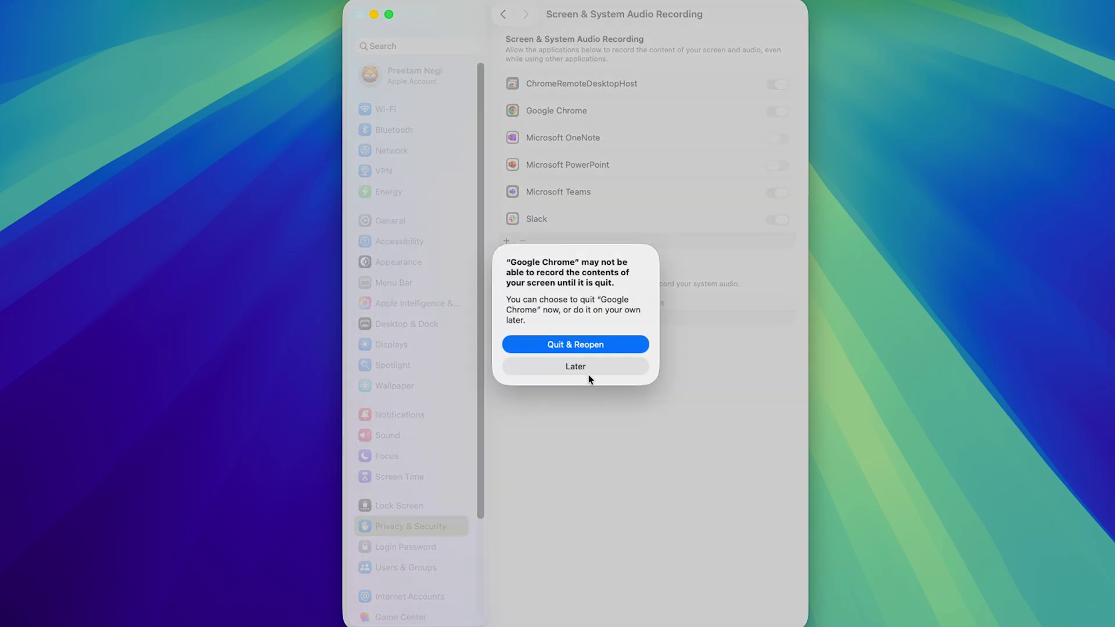
pyautogui.click(600, 347)
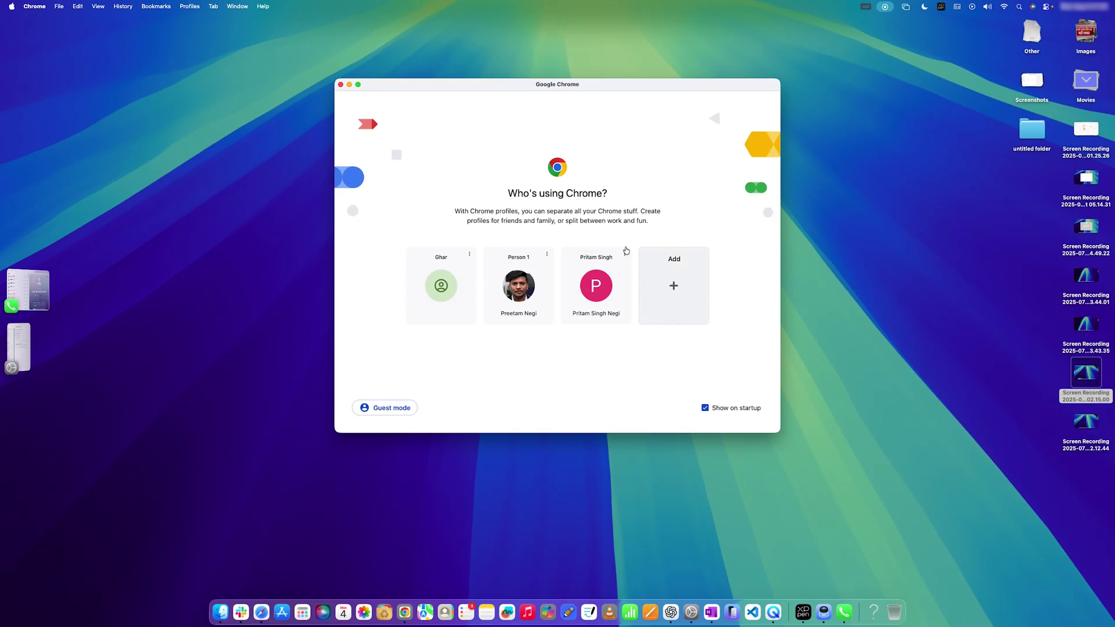
pyautogui.click(542, 284)
pyautogui.click(378, 42)
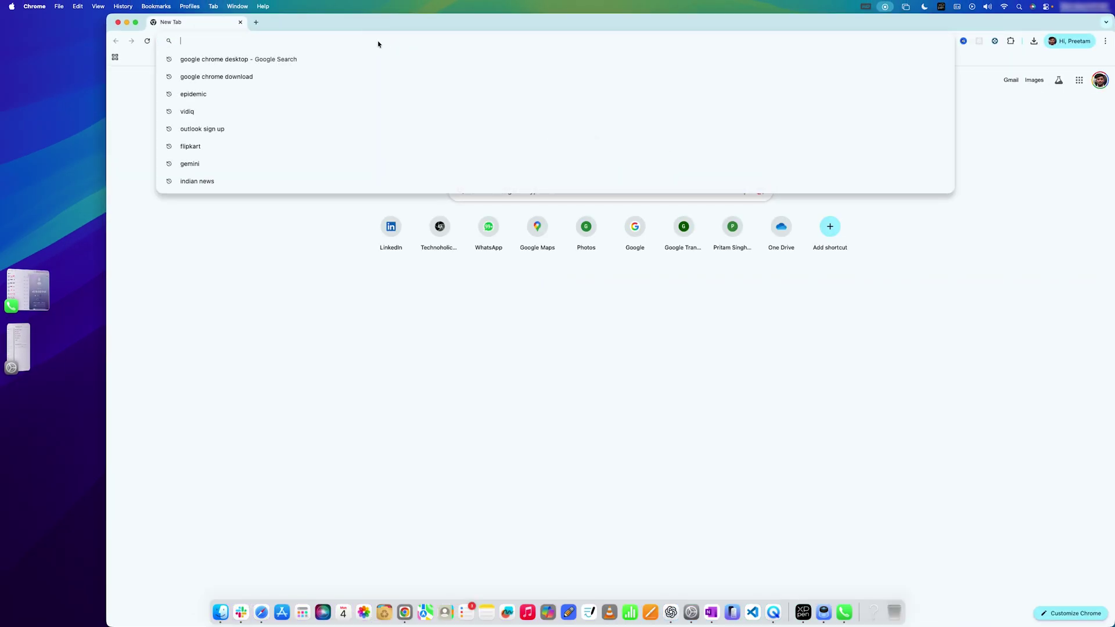
pyautogui.write('https://remotedesktop.google.com/support')
pyautogui.press('Return')
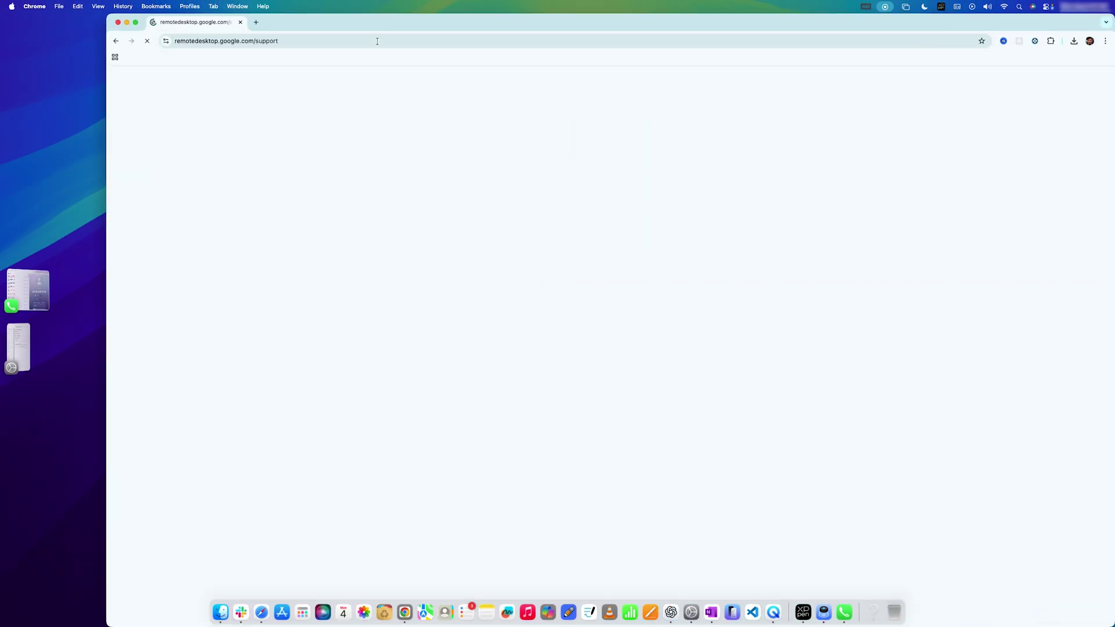
pyautogui.hotkey('ctrl', 'alt', 'Return')
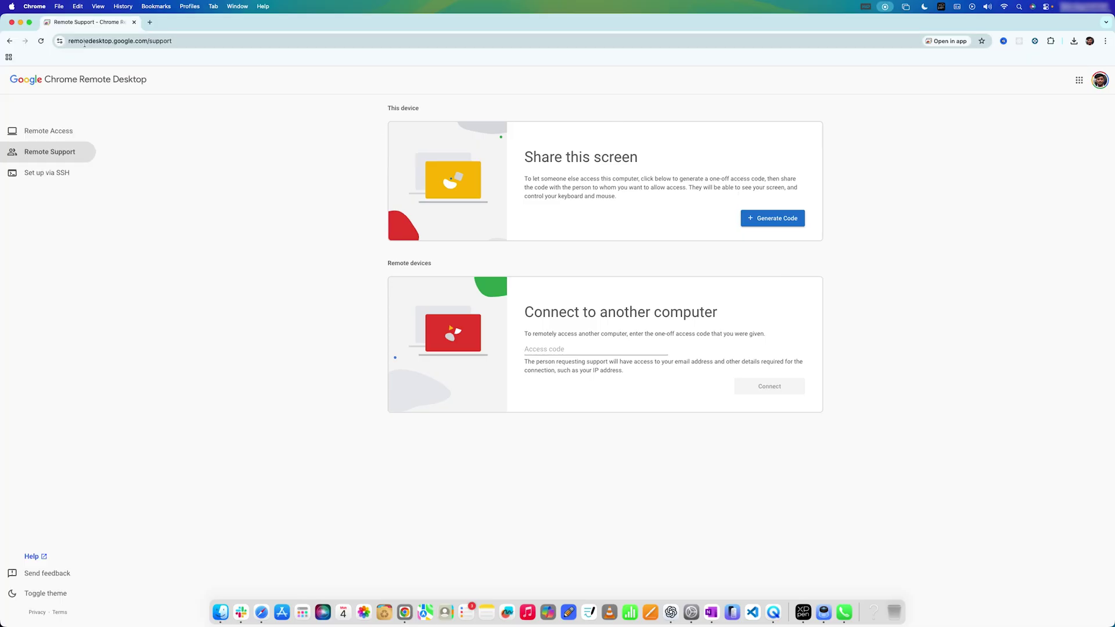
pyautogui.click(41, 41)
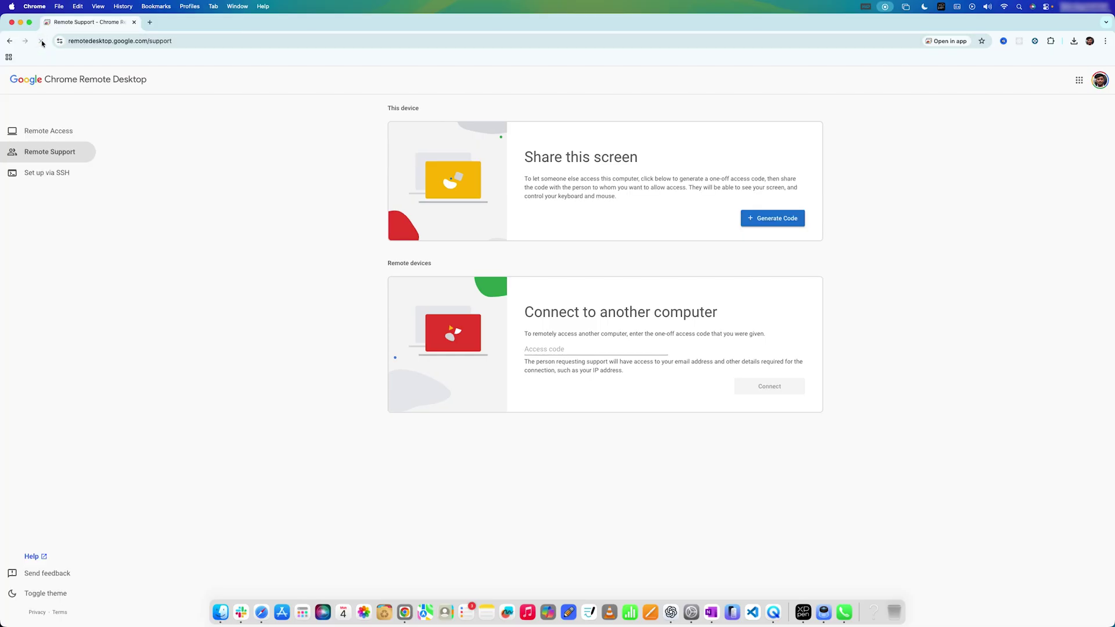
pyautogui.click(765, 219)
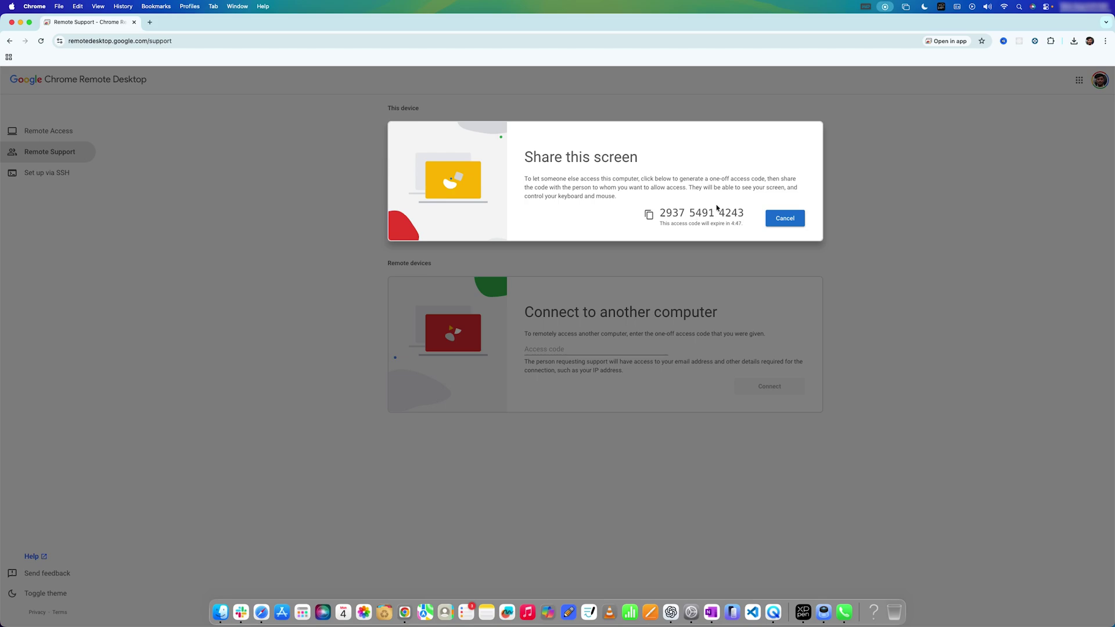
pyautogui.click(769, 219)
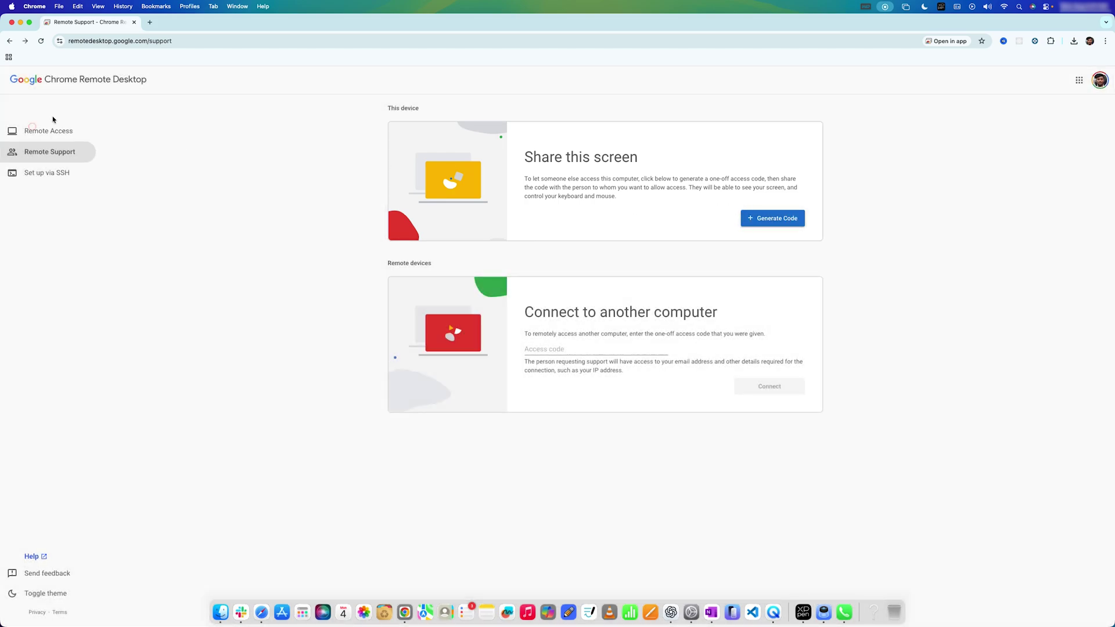
# - Turn on remote access for this Mac and name it 'psn mac'
pyautogui.click(46, 129)
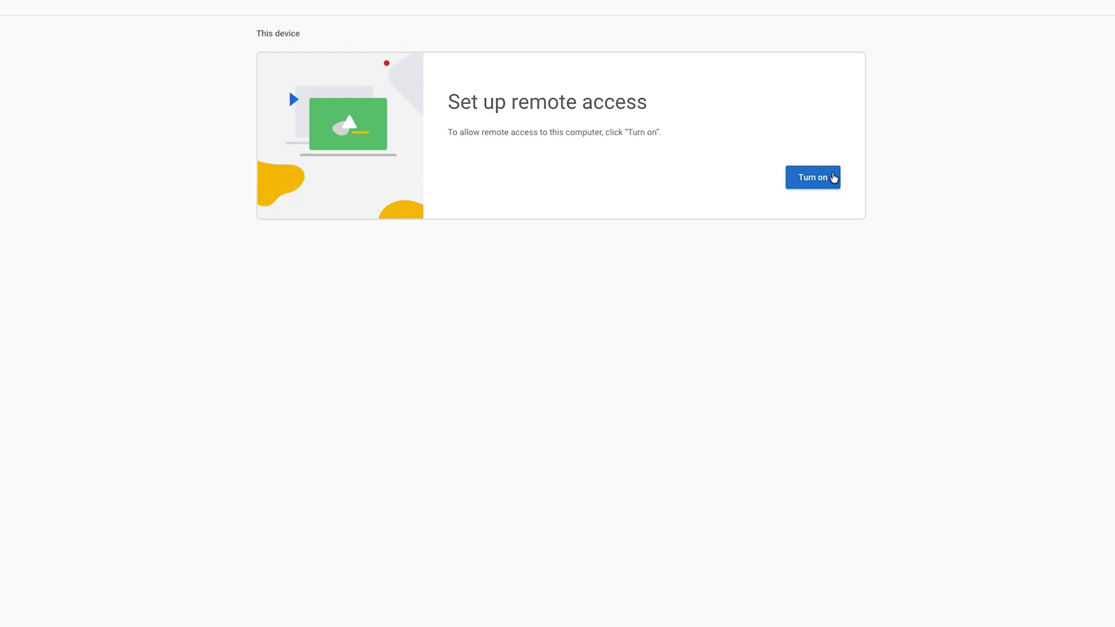
pyautogui.click(837, 181)
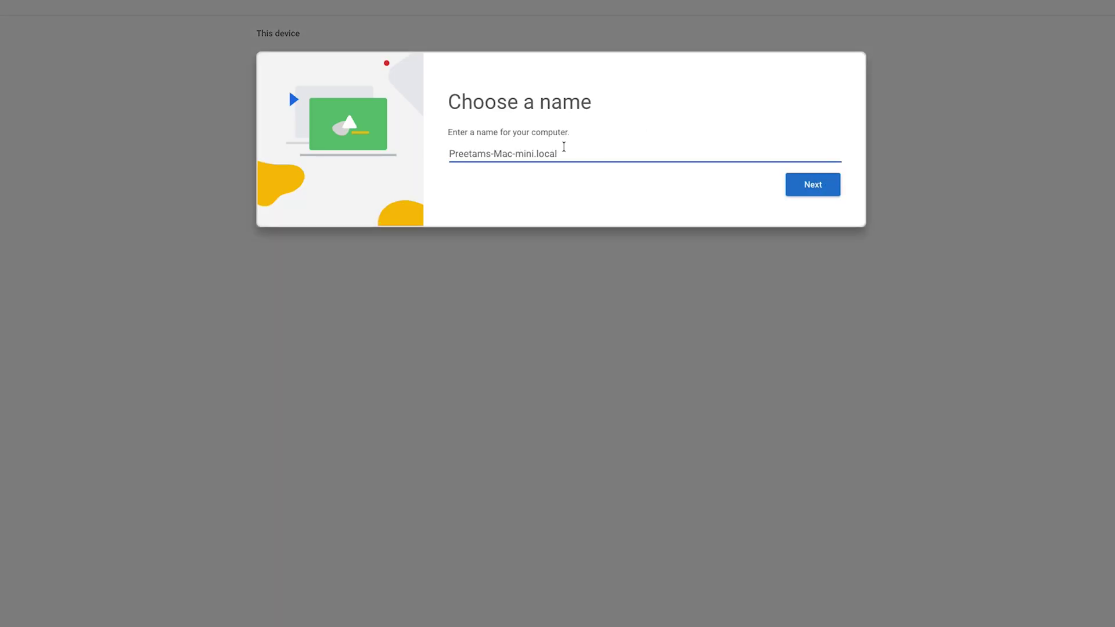
pyautogui.moveTo(570, 151); pyautogui.dragTo(443, 139)
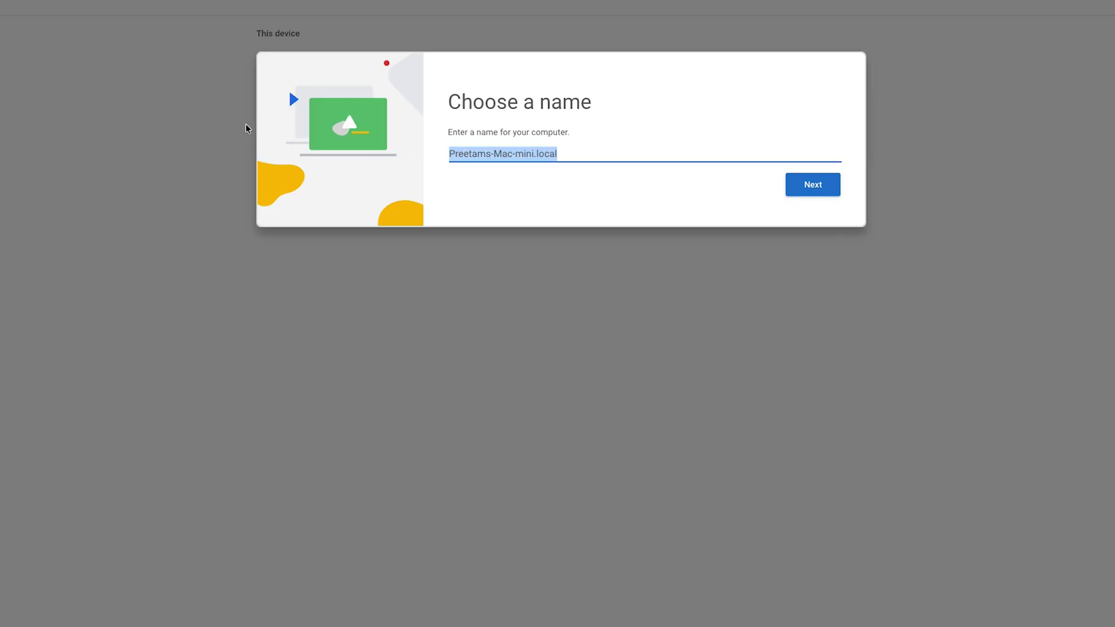
pyautogui.write('psn mac')
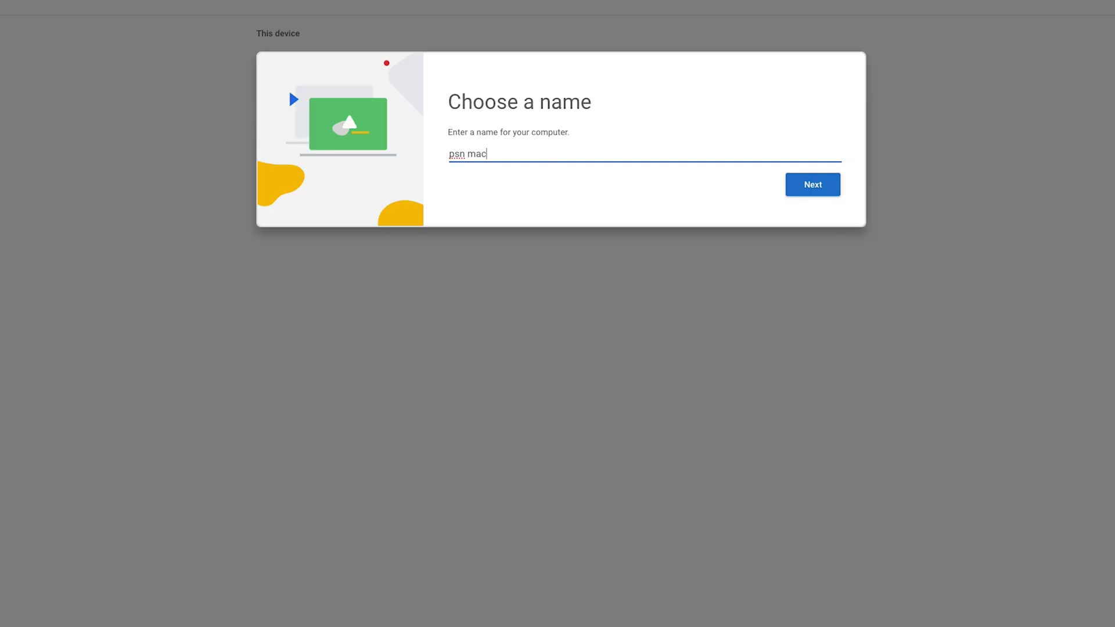
pyautogui.click(836, 187)
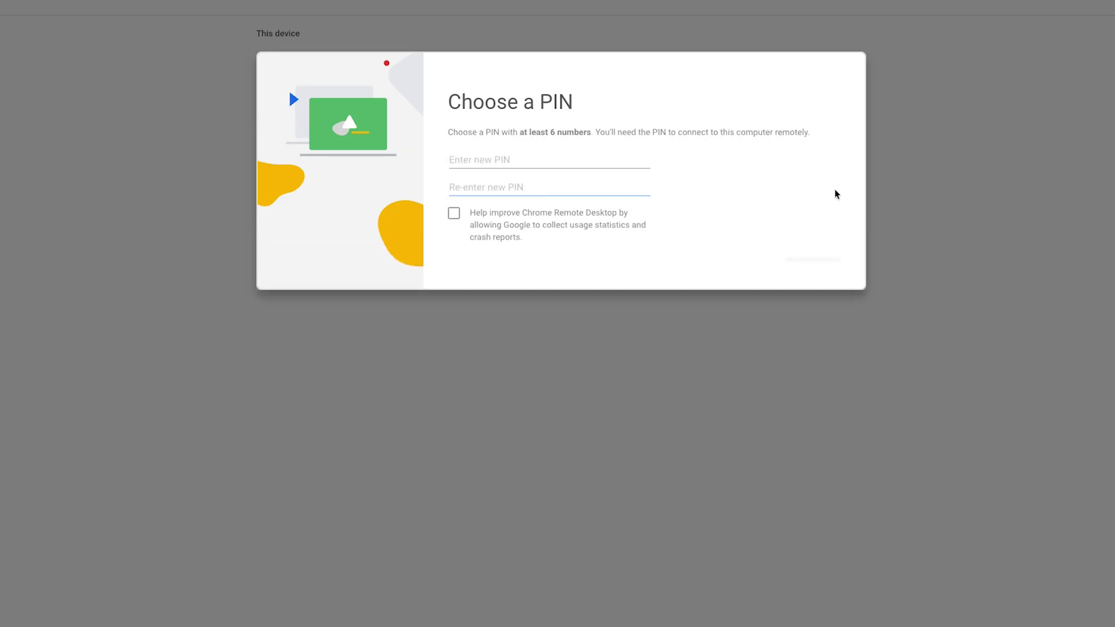
# - Protect it with a PIN, allow usage statistics, authorize with the Mac password, and connect
pyautogui.write('1')
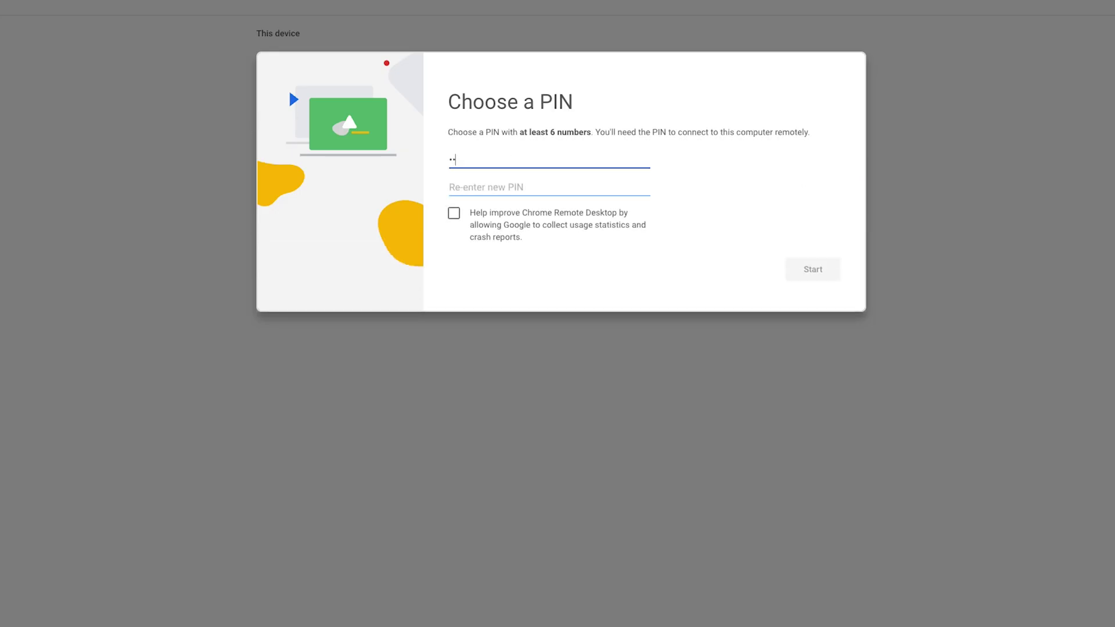
pyautogui.write('23456')
pyautogui.press('Tab')
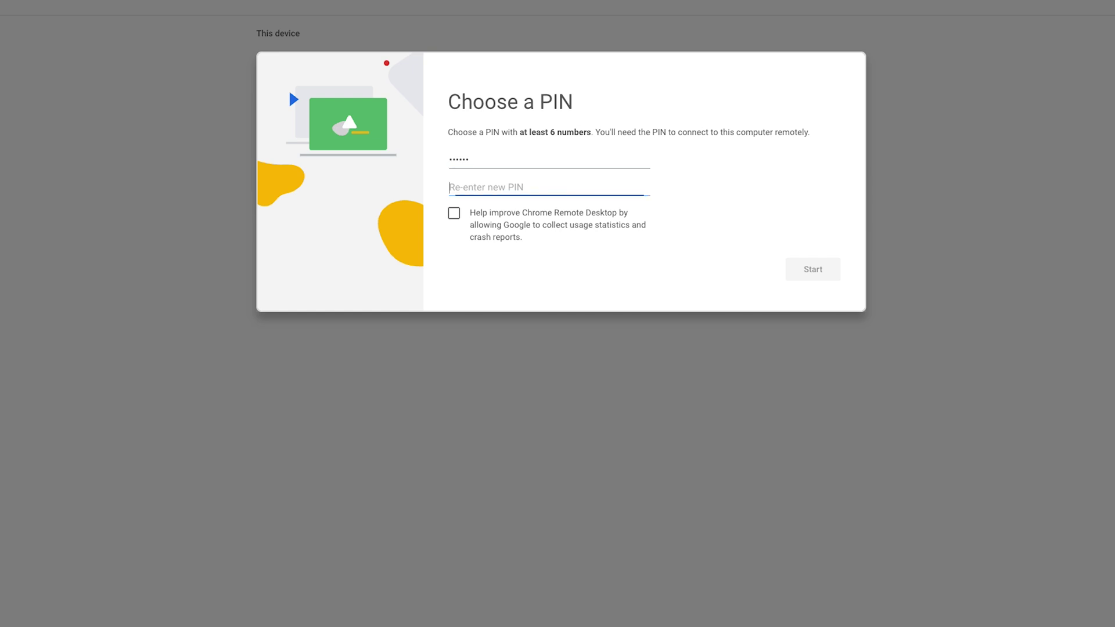
pyautogui.write('123456')
pyautogui.click(453, 213)
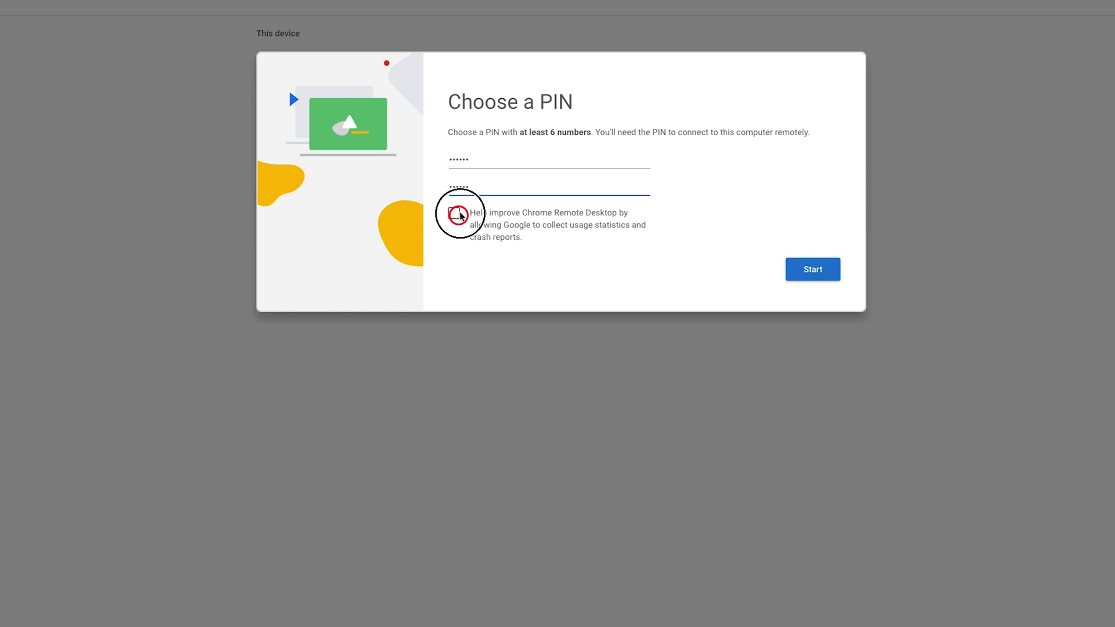
pyautogui.click(825, 263)
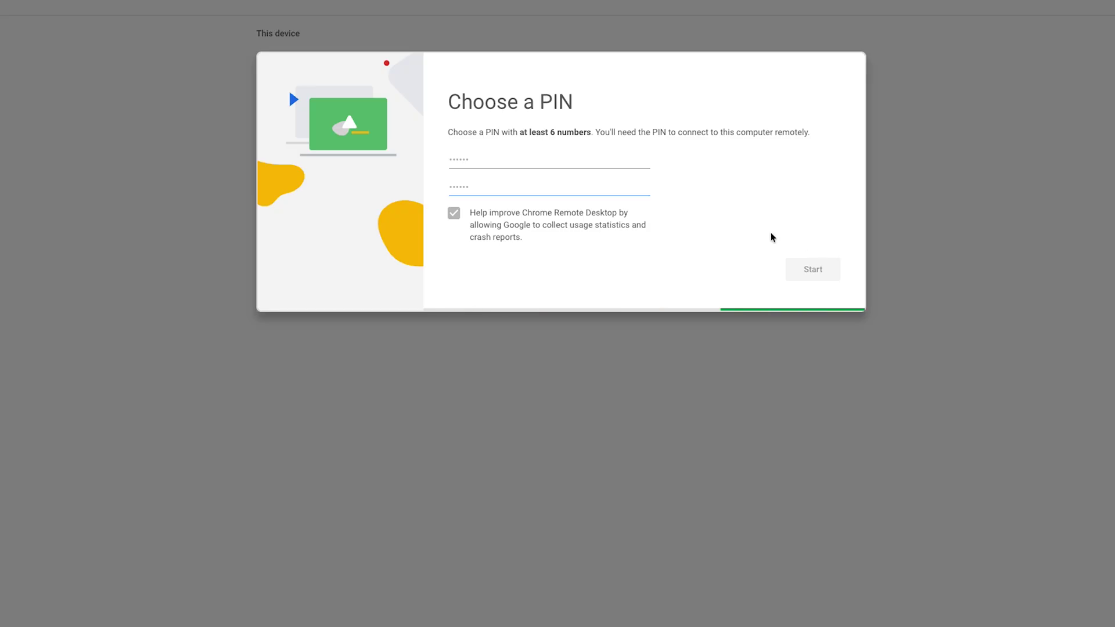
pyautogui.write('aaaaaaaa')
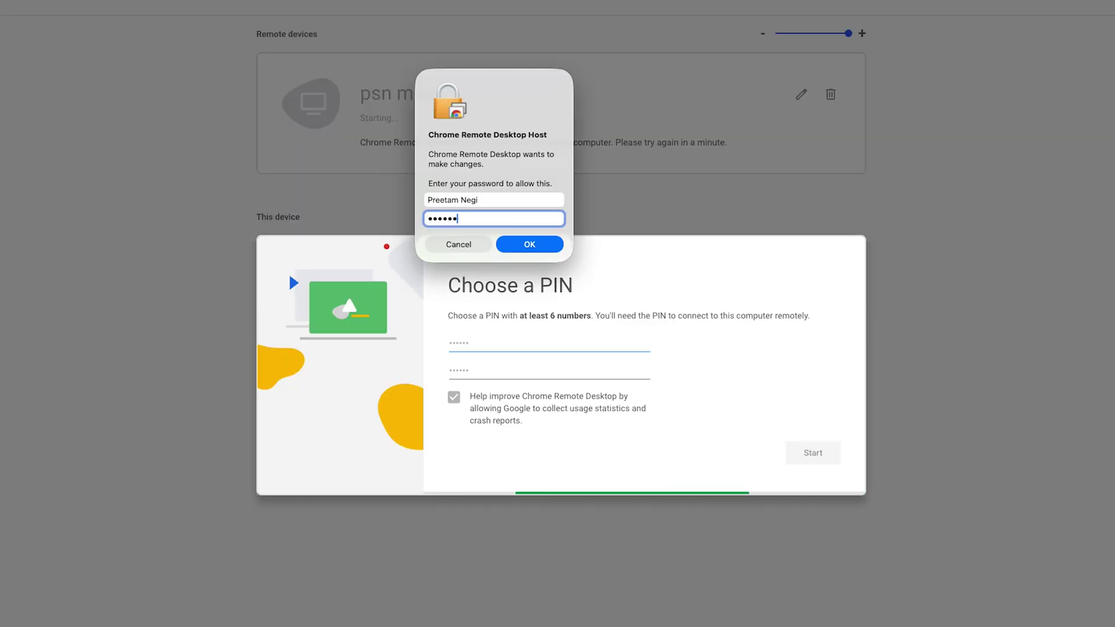
pyautogui.press('Return')
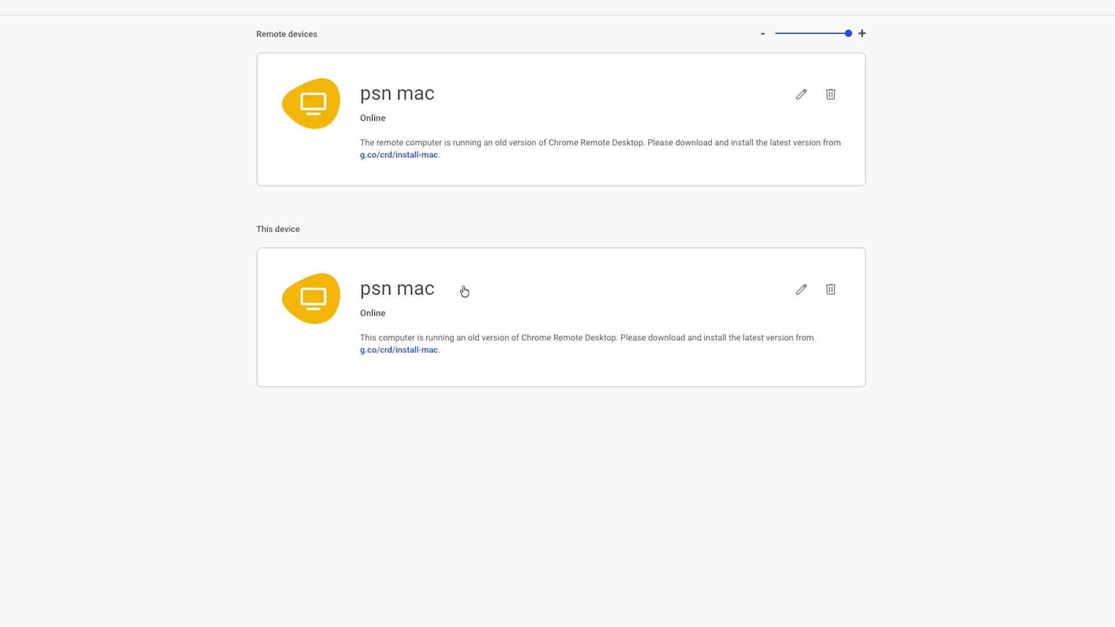
pyautogui.click(520, 282)
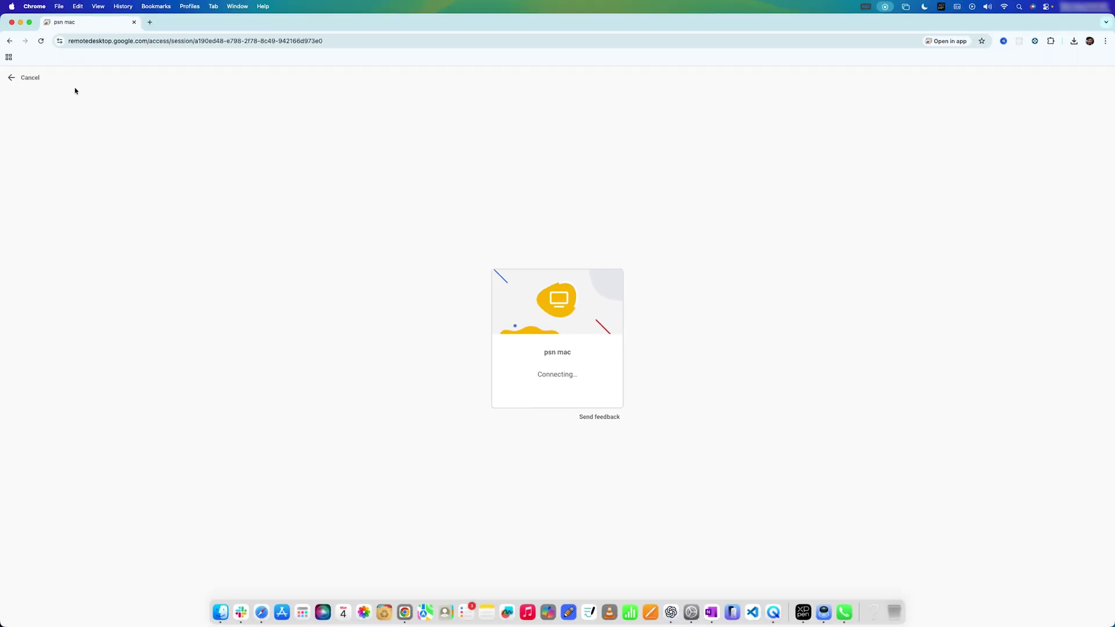
# - Cancel the test connection attempt to psn mac
pyautogui.click(42, 82)
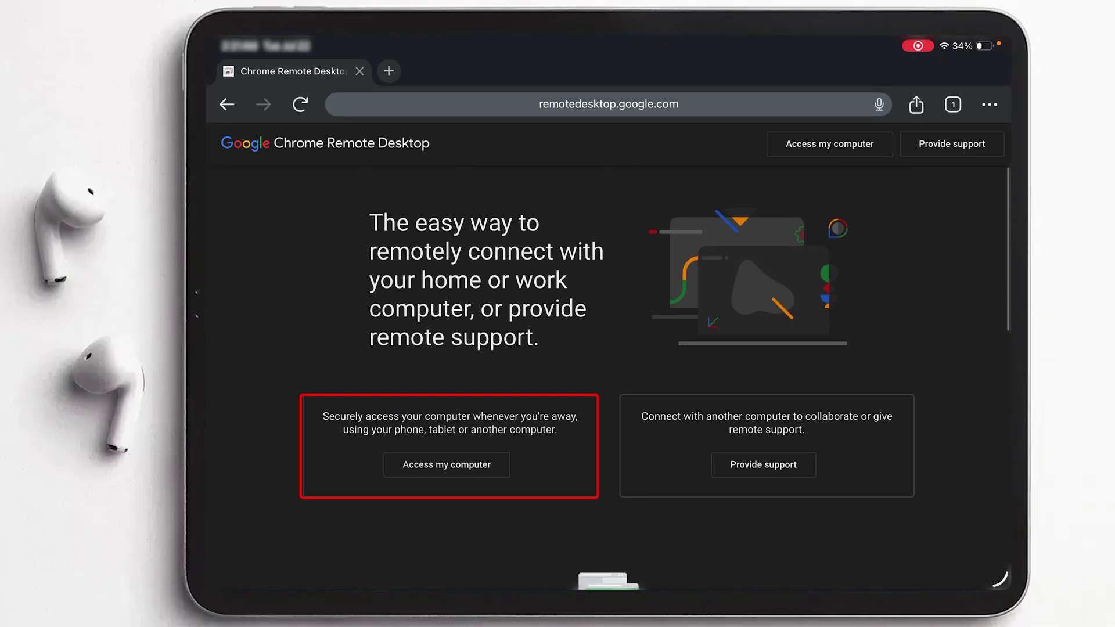
# - On the iPad, open Access my computer, select psn-mac and submit its PIN
pyautogui.click(445, 465)
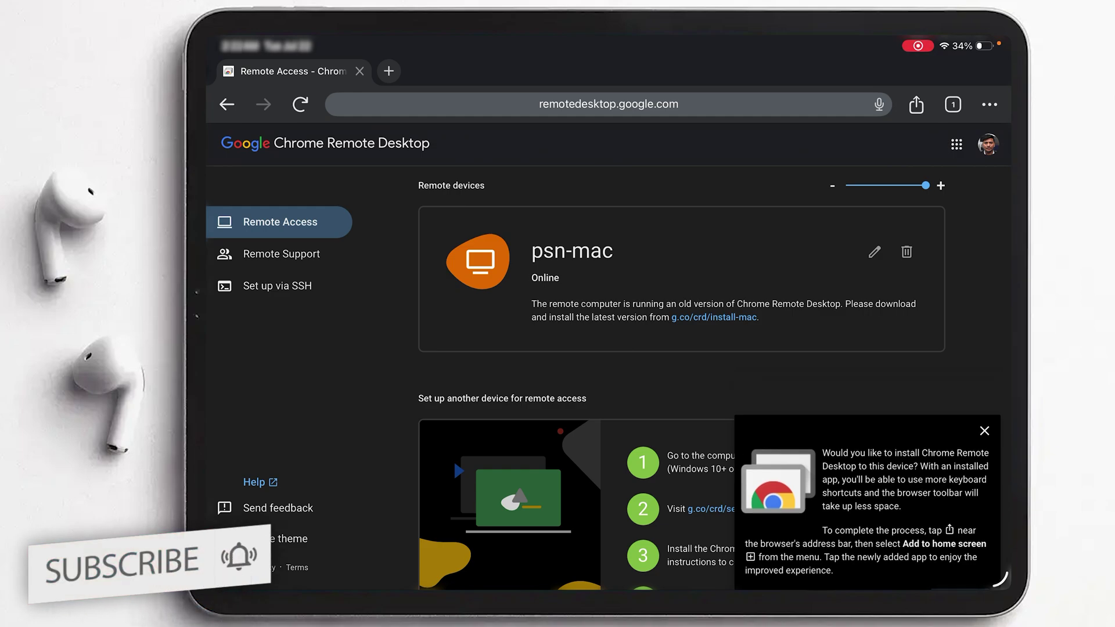
pyautogui.scroll(-2, 682, 377)
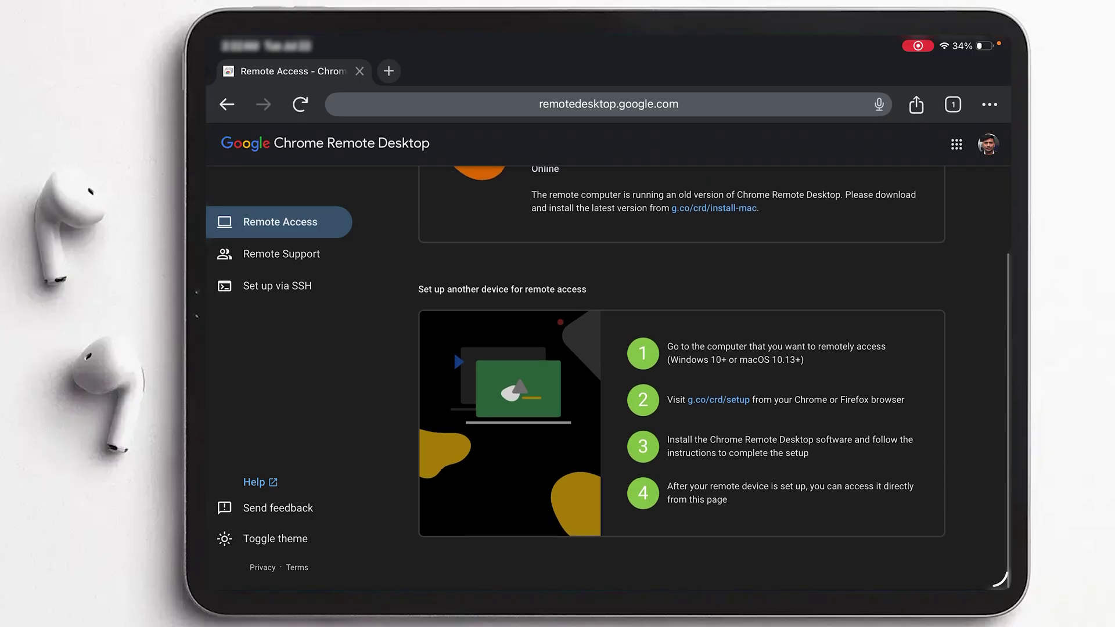
pyautogui.scroll(2, 682, 377)
pyautogui.click(572, 232)
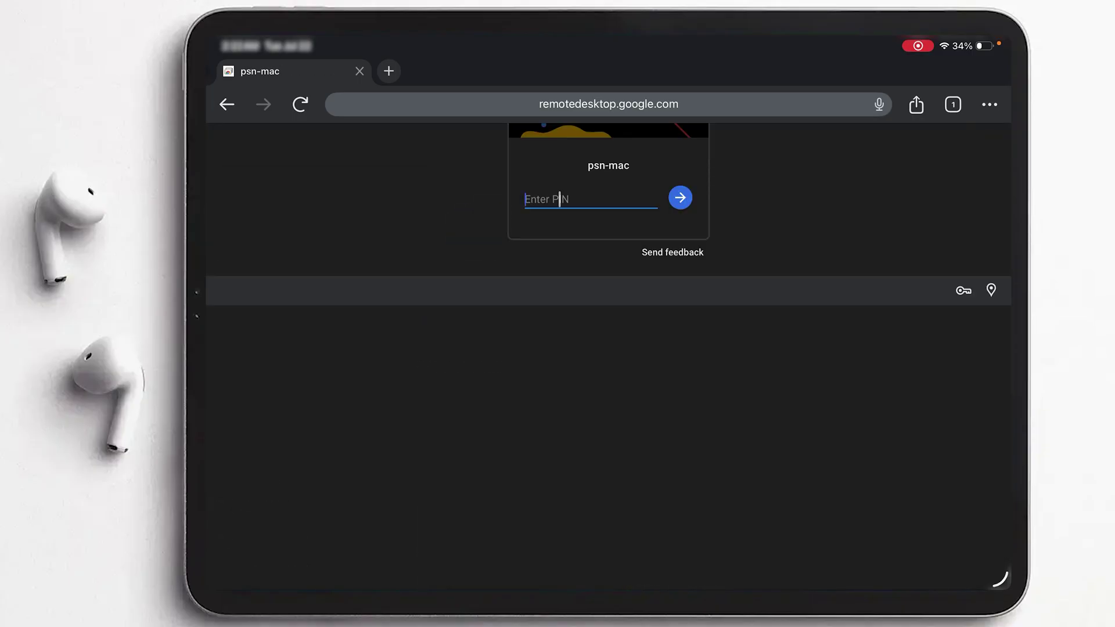
pyautogui.write('1234')
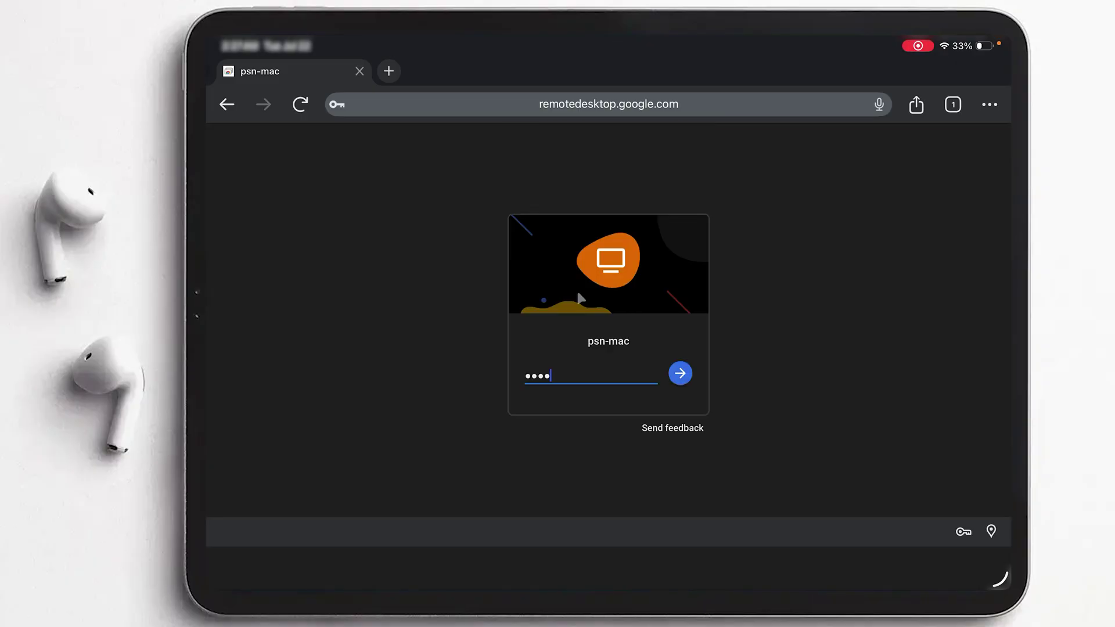
pyautogui.write('5678')
pyautogui.click(680, 389)
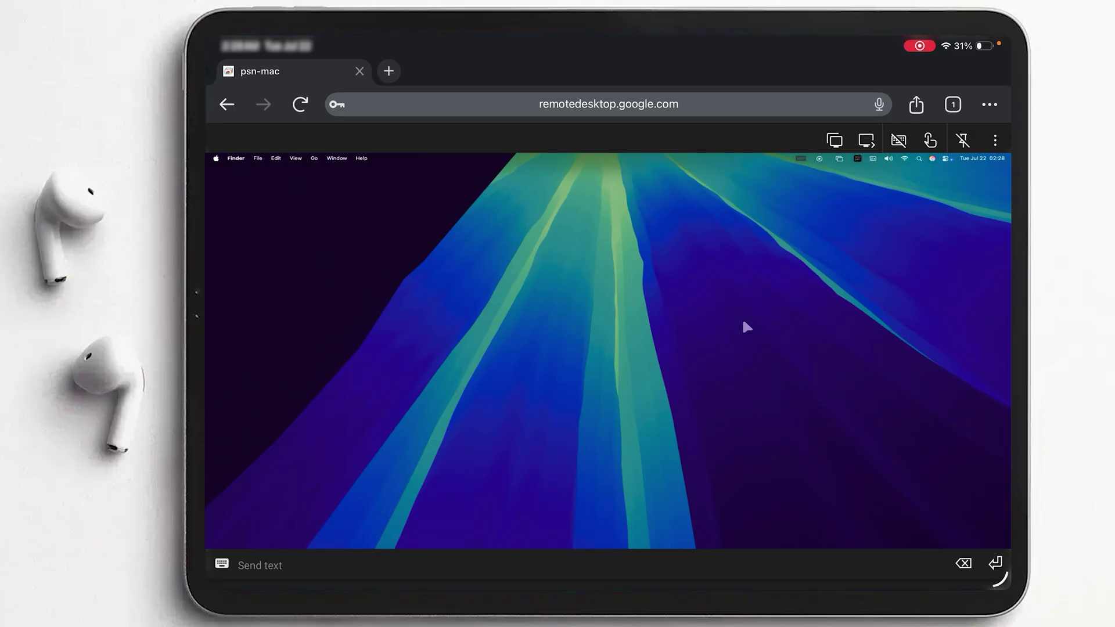
# - View the remote Mac's hardware and macOS details, then close that window
pyautogui.click(215, 158)
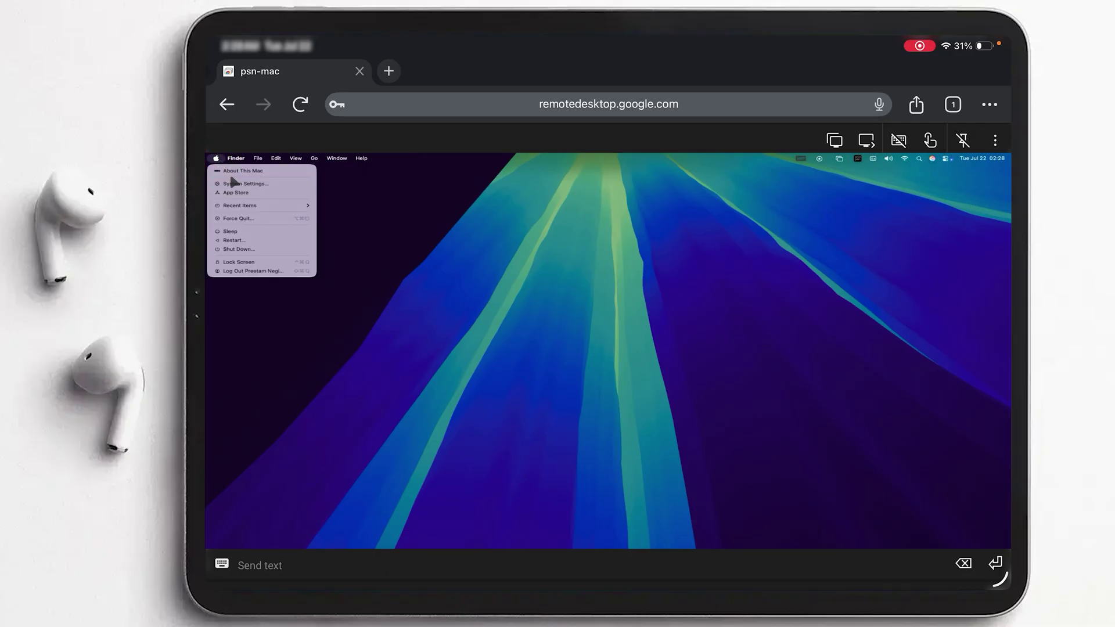
pyautogui.click(236, 169)
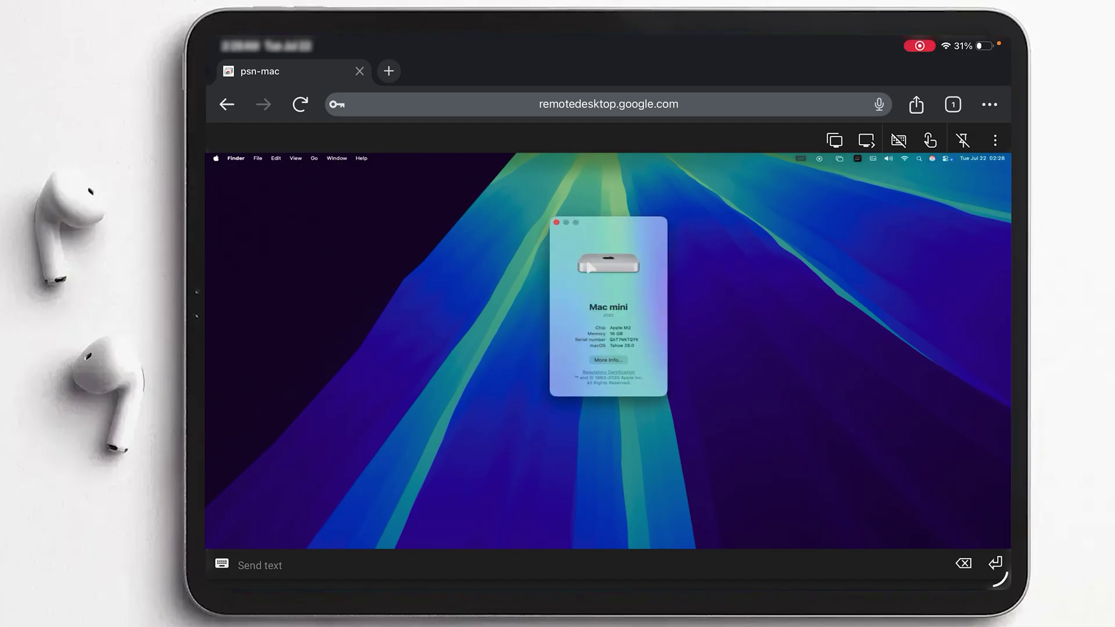
pyautogui.click(556, 223)
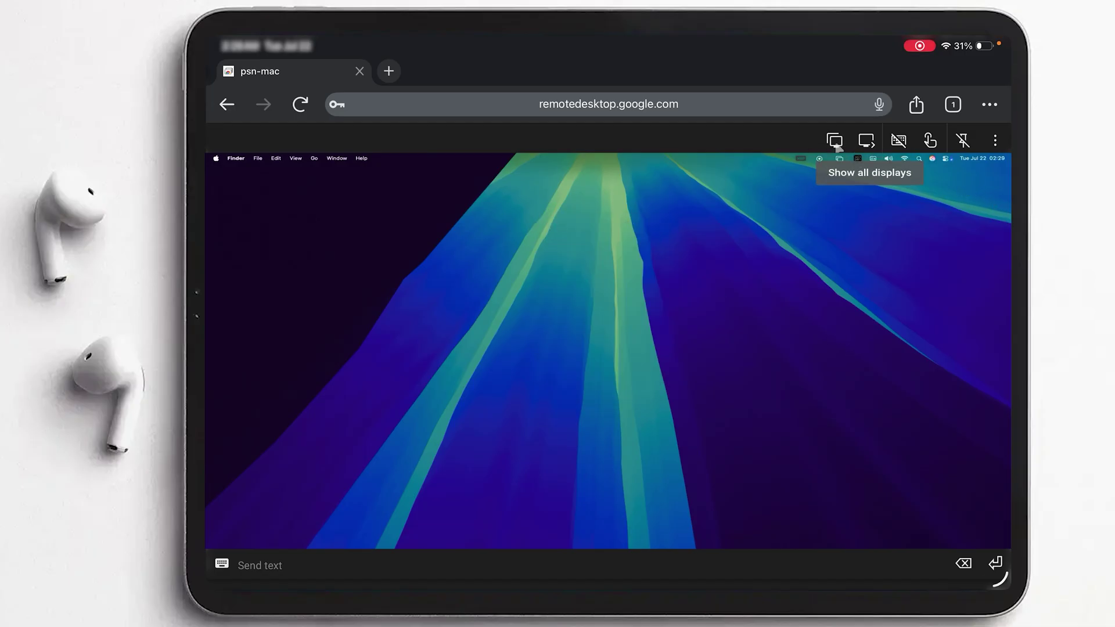
# - Switch to the Mac's other display, show both displays side by side, then return to single view
pyautogui.click(866, 141)
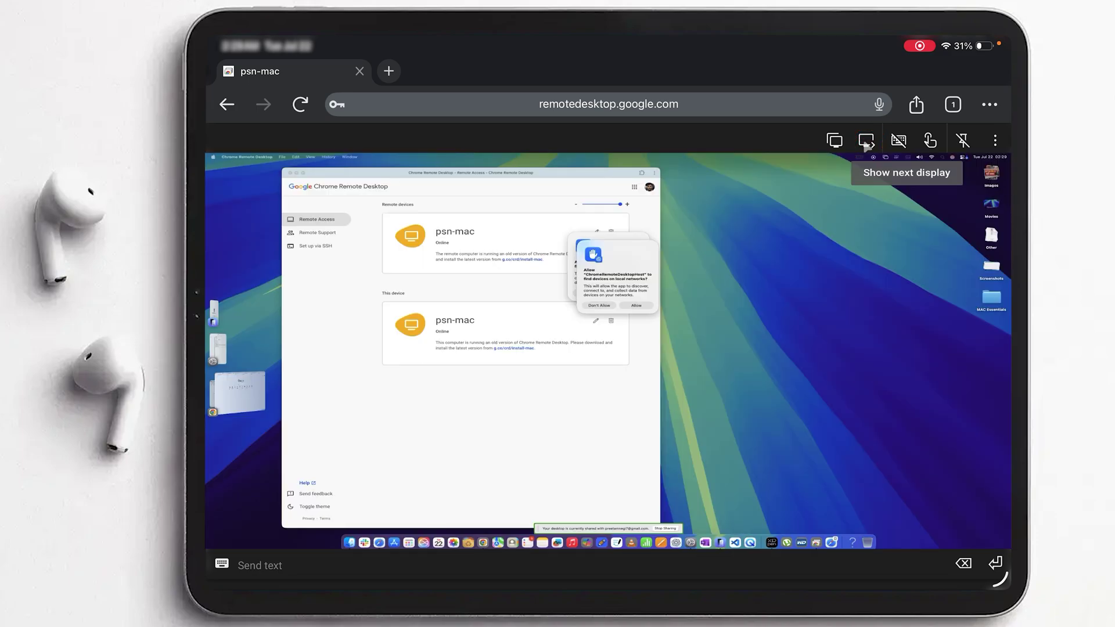
pyautogui.click(866, 142)
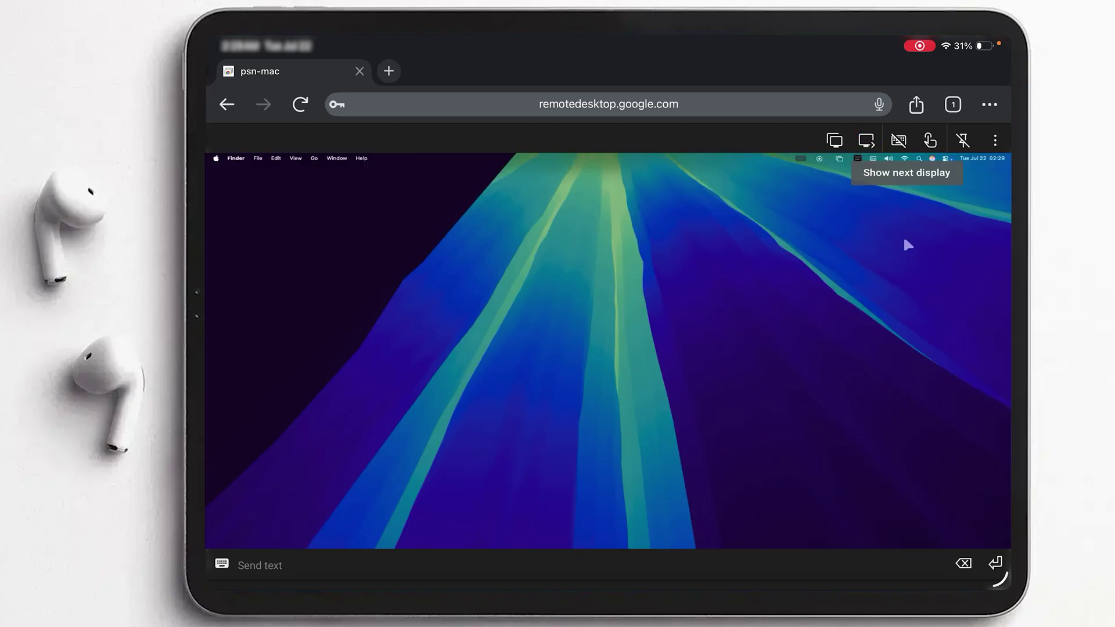
pyautogui.click(835, 141)
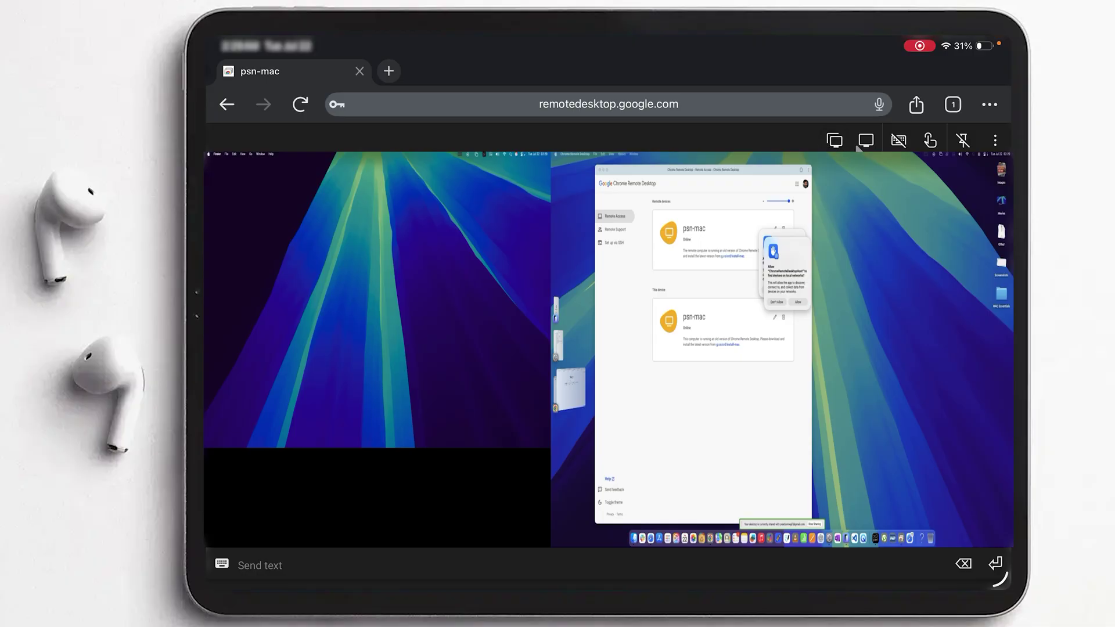
pyautogui.click(865, 141)
# - Minimize the Chrome Remote Desktop window on the Mac, then toggle all-displays view and back to single
pyautogui.click(272, 407)
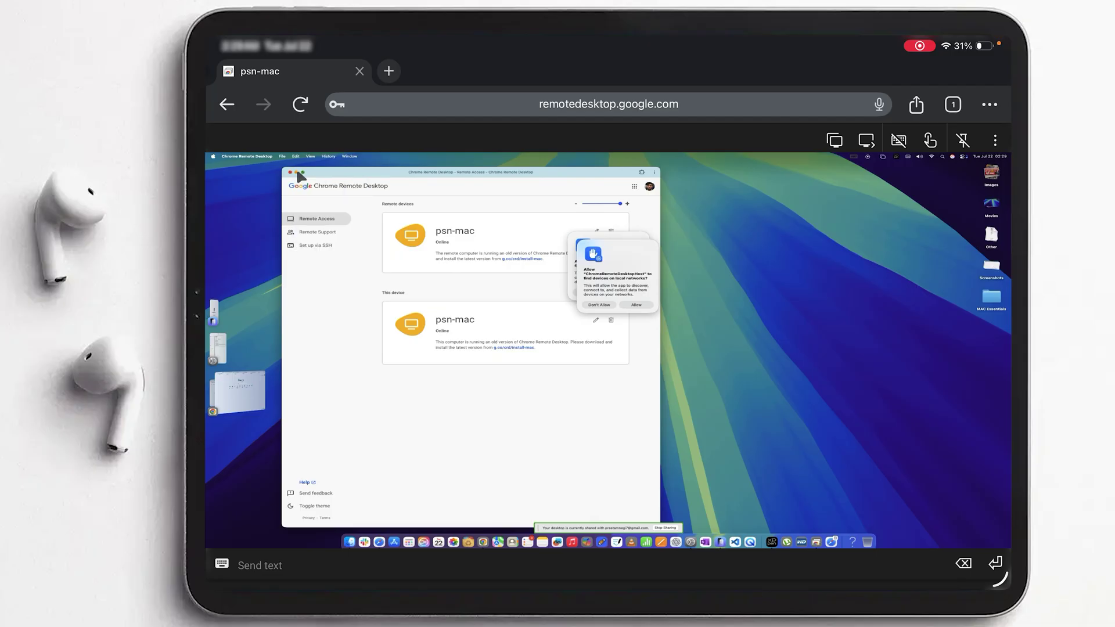
pyautogui.click(297, 172)
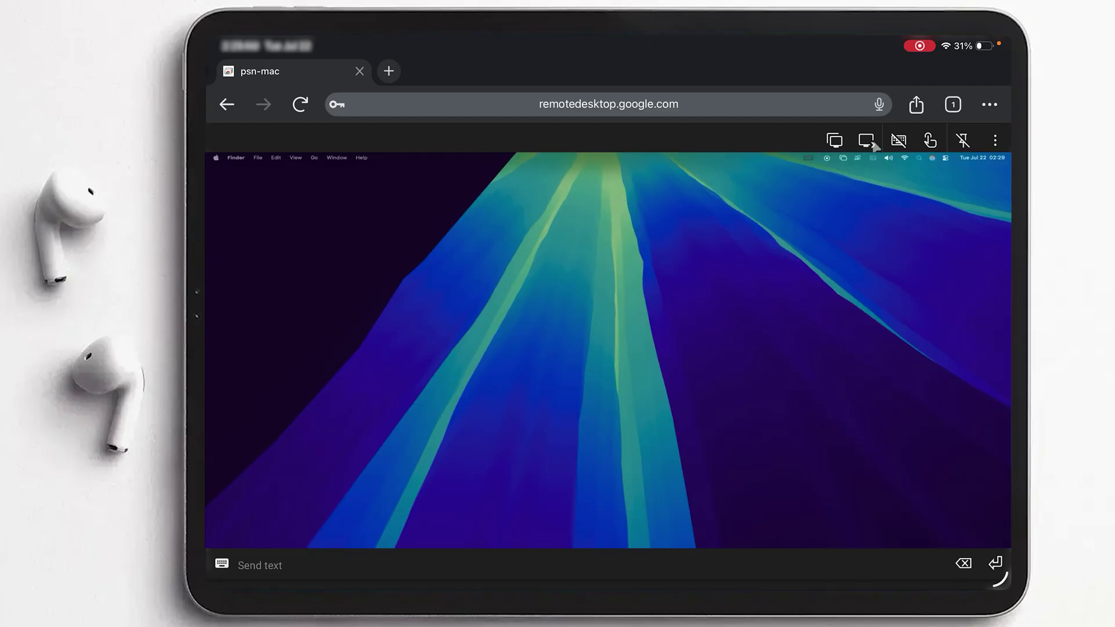
pyautogui.click(834, 140)
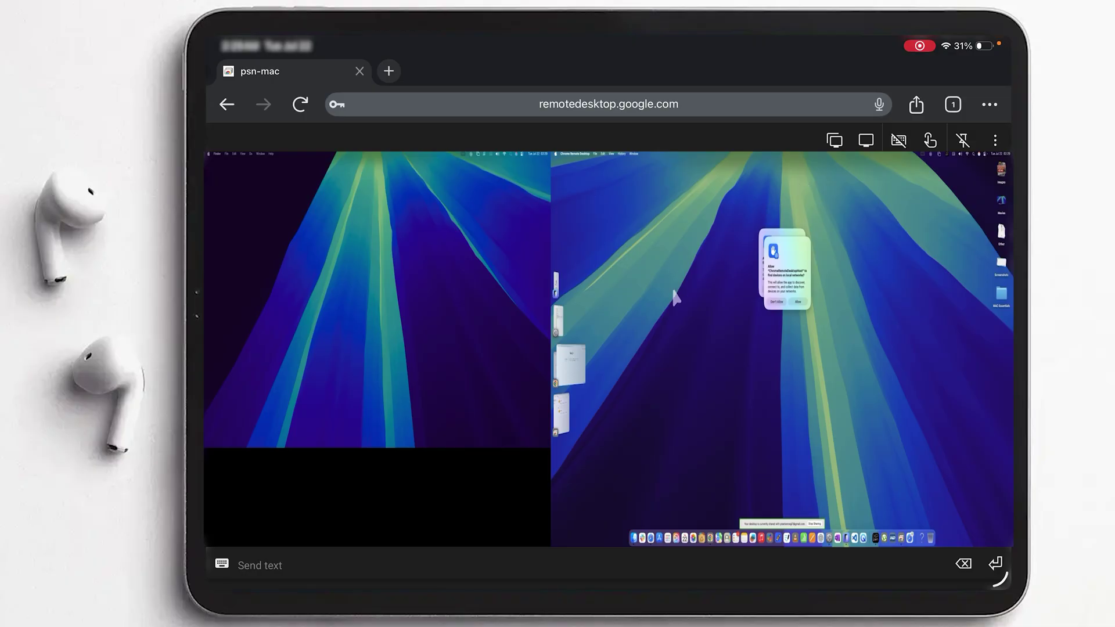
pyautogui.click(764, 385)
pyautogui.click(865, 141)
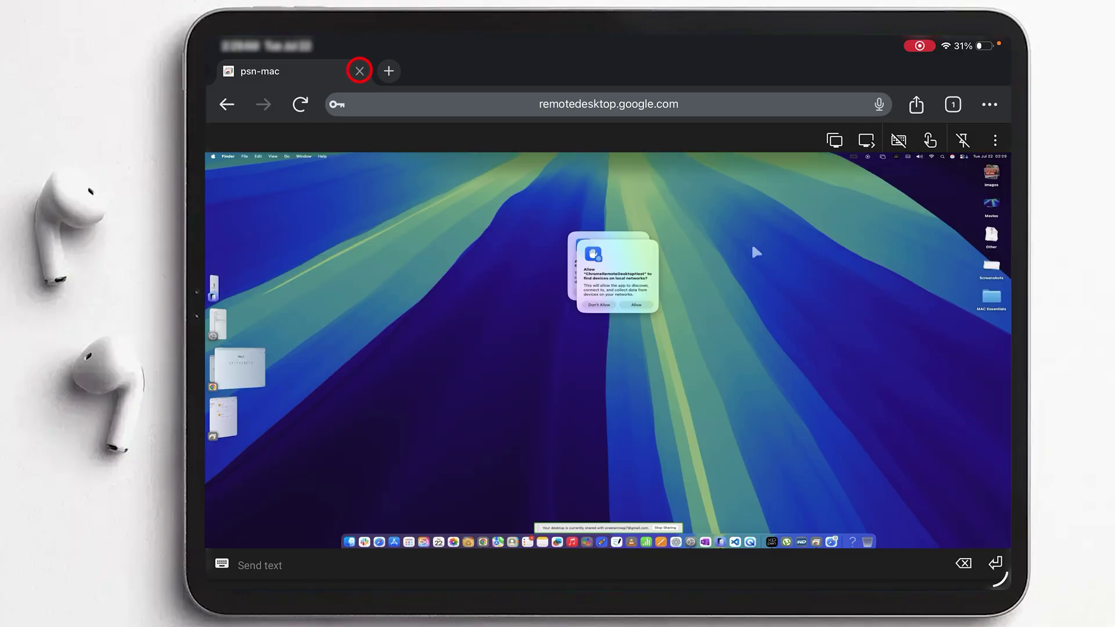
# - Close the psn-mac session tab and launch the App Store from the home screen
pyautogui.click(360, 71)
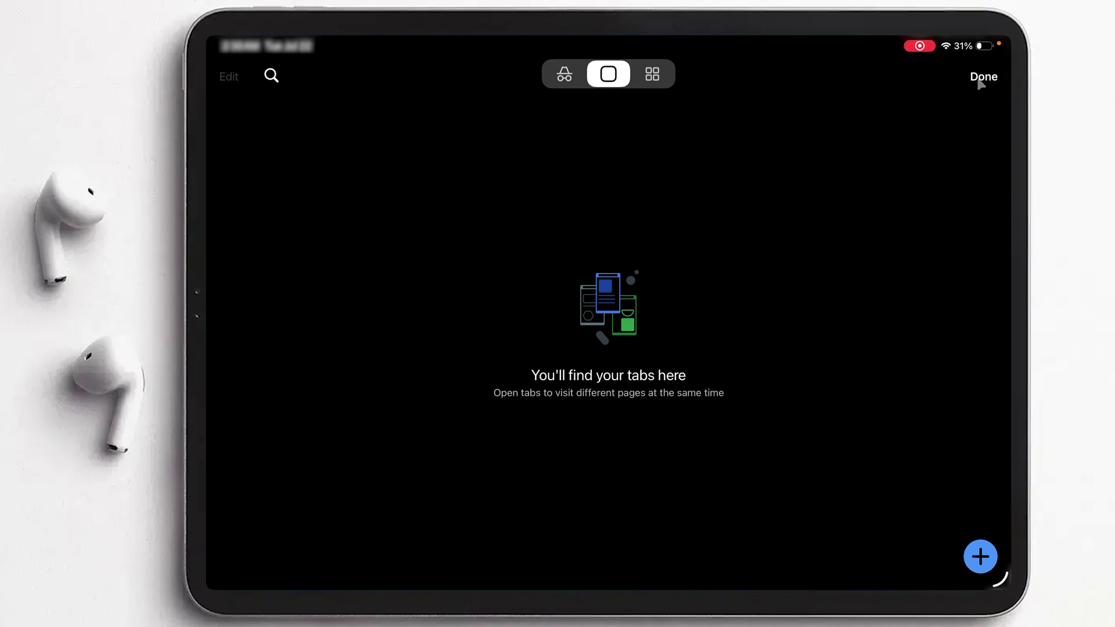
pyautogui.press('super+h')
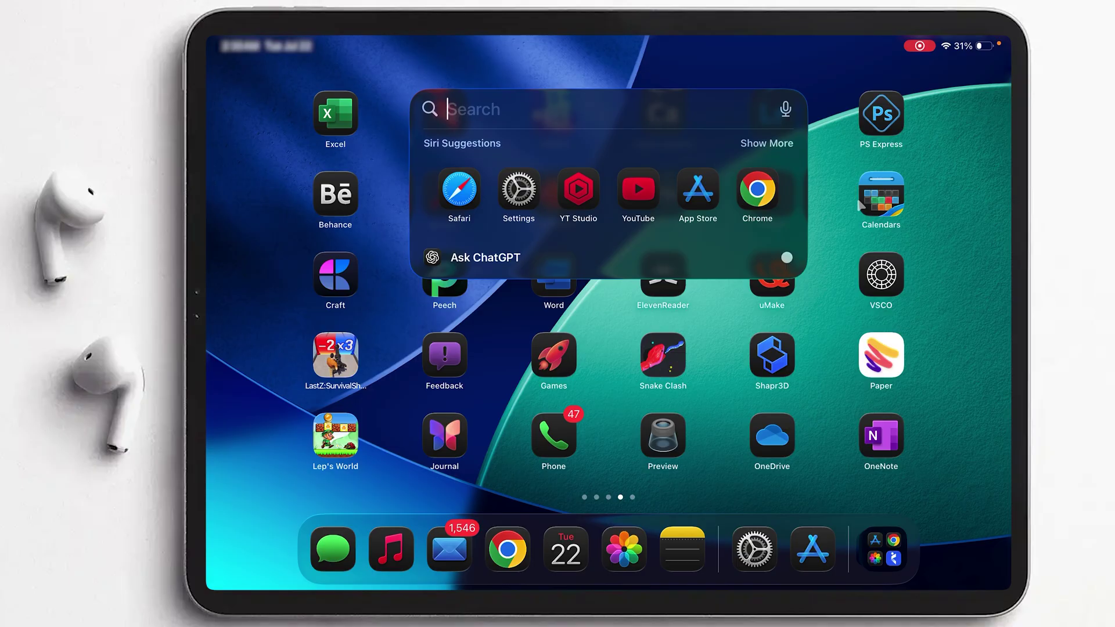
pyautogui.write('app')
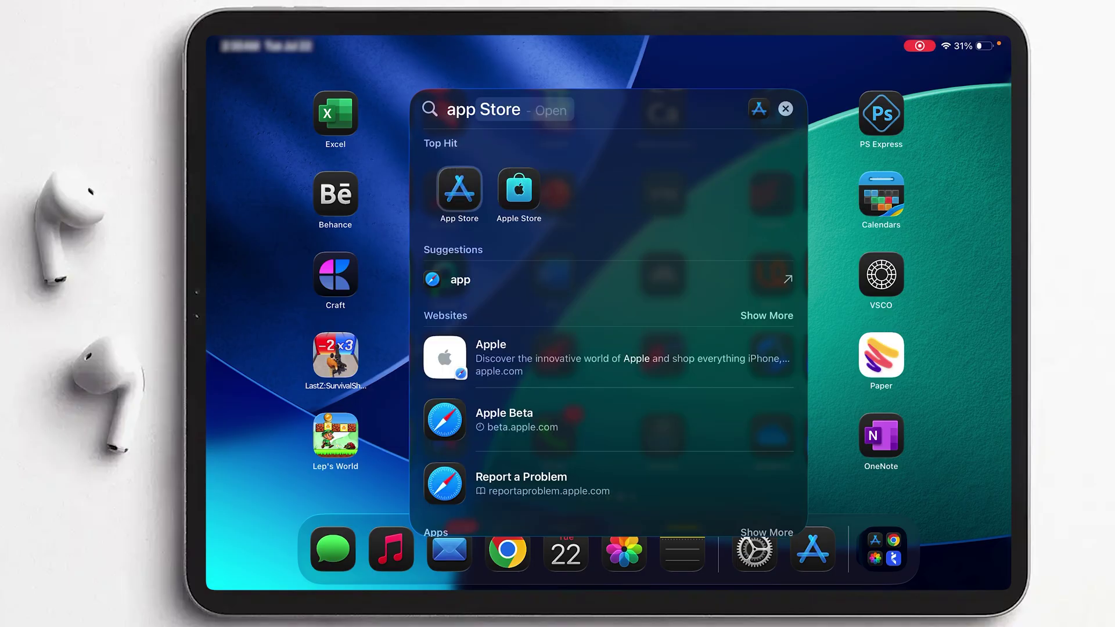
pyautogui.click(459, 189)
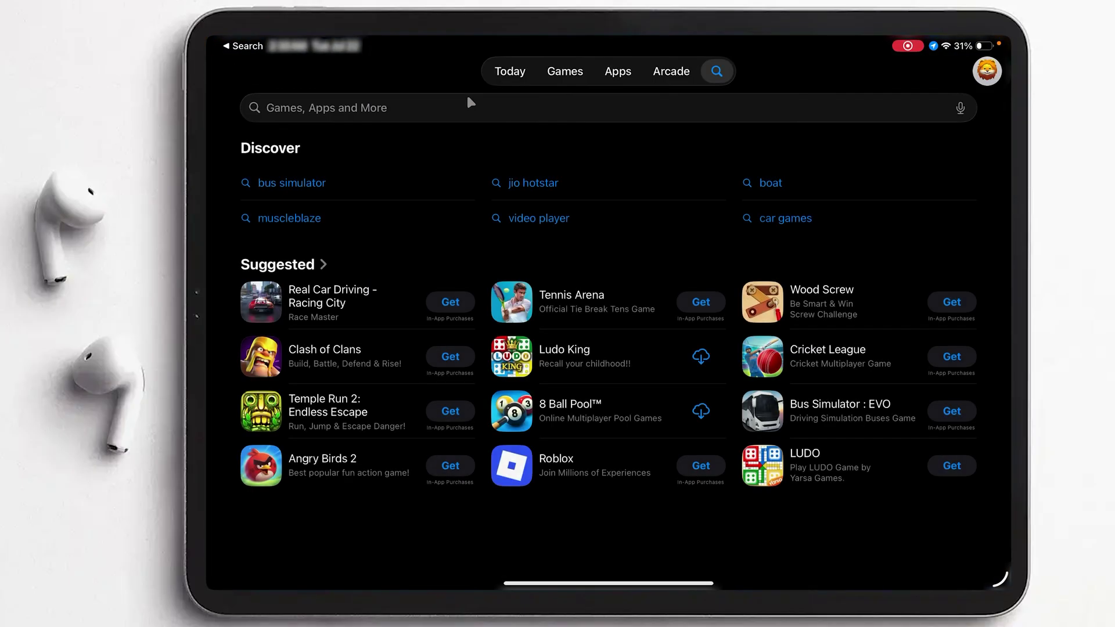
# - Search the App Store for 'chrome remote desktop'
pyautogui.click(468, 101)
pyautogui.write('Chrome')
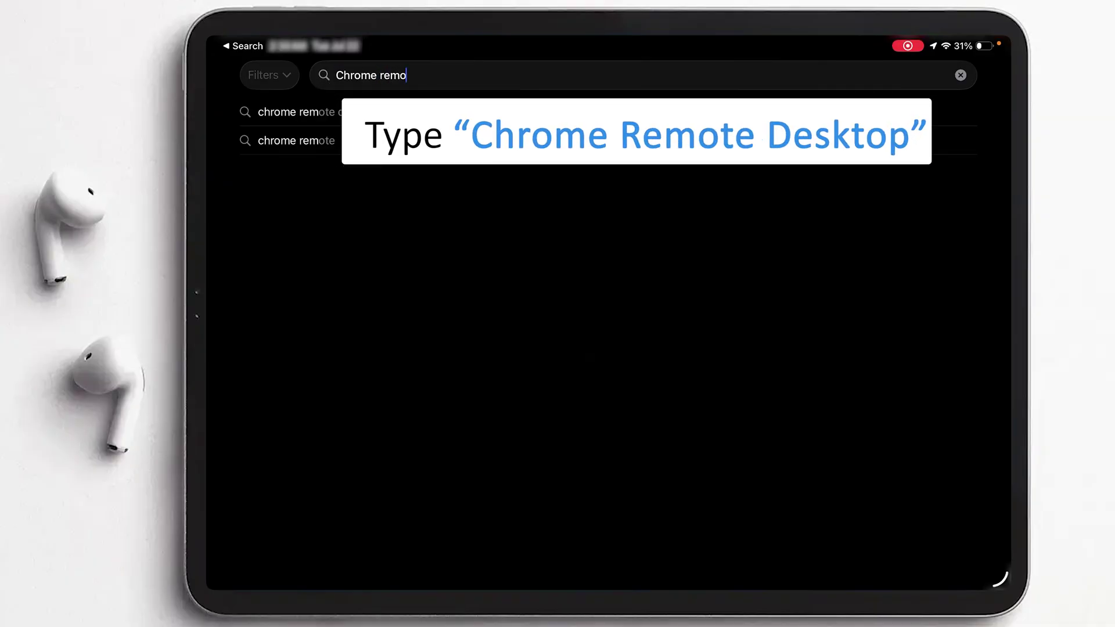
pyautogui.write(' remo')
pyautogui.click(437, 110)
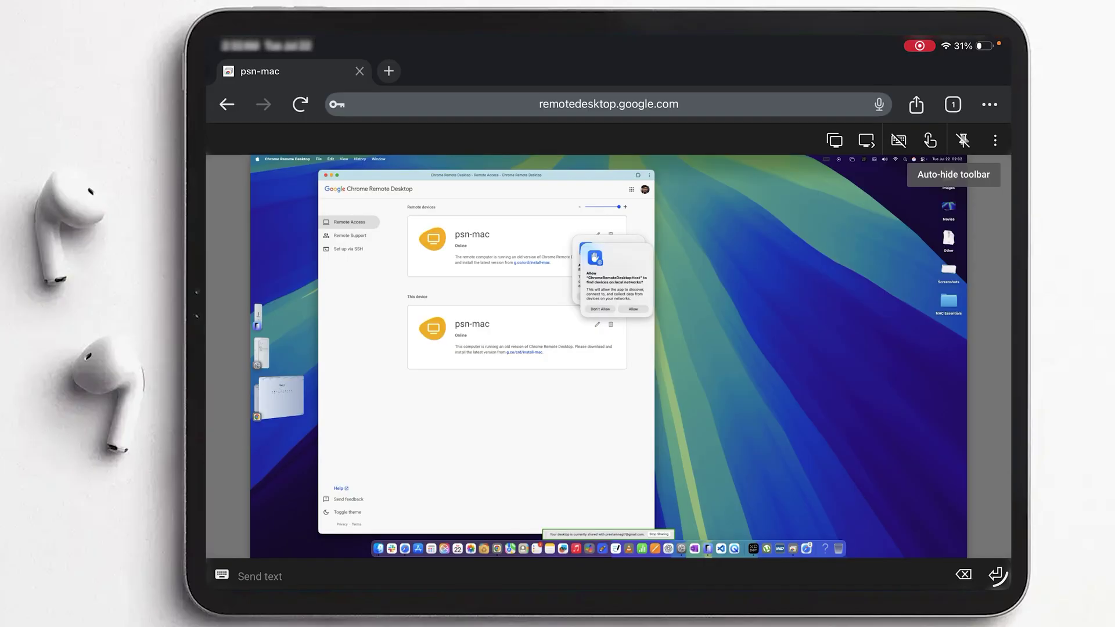
# - In session options, enable Resize to fit and High-DPI mode, dismissing the full-screen instructions
pyautogui.click(995, 140)
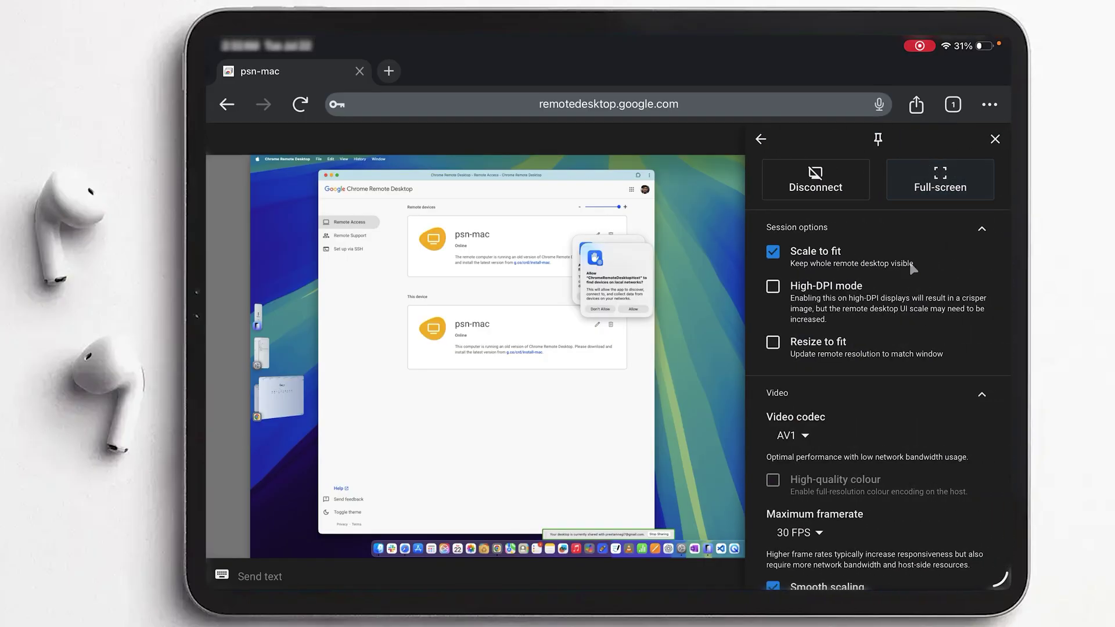
pyautogui.click(773, 342)
pyautogui.click(939, 175)
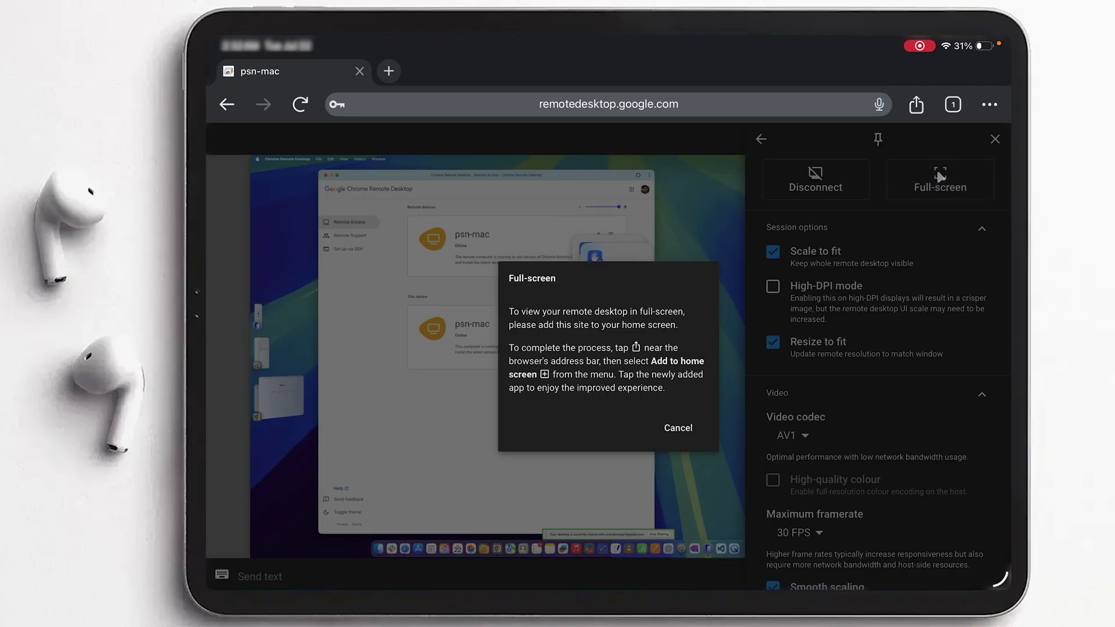
pyautogui.click(677, 428)
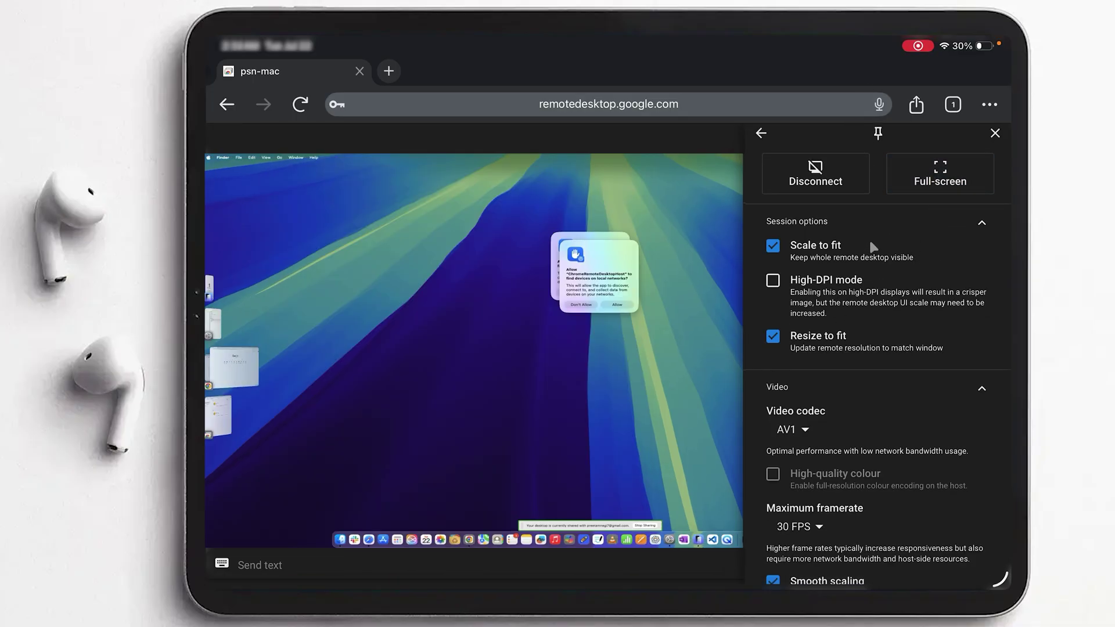
pyautogui.click(773, 281)
# - Raise the maximum framerate from 30 to 60 FPS and close the options panel
pyautogui.scroll(-3, 849, 383)
pyautogui.click(803, 364)
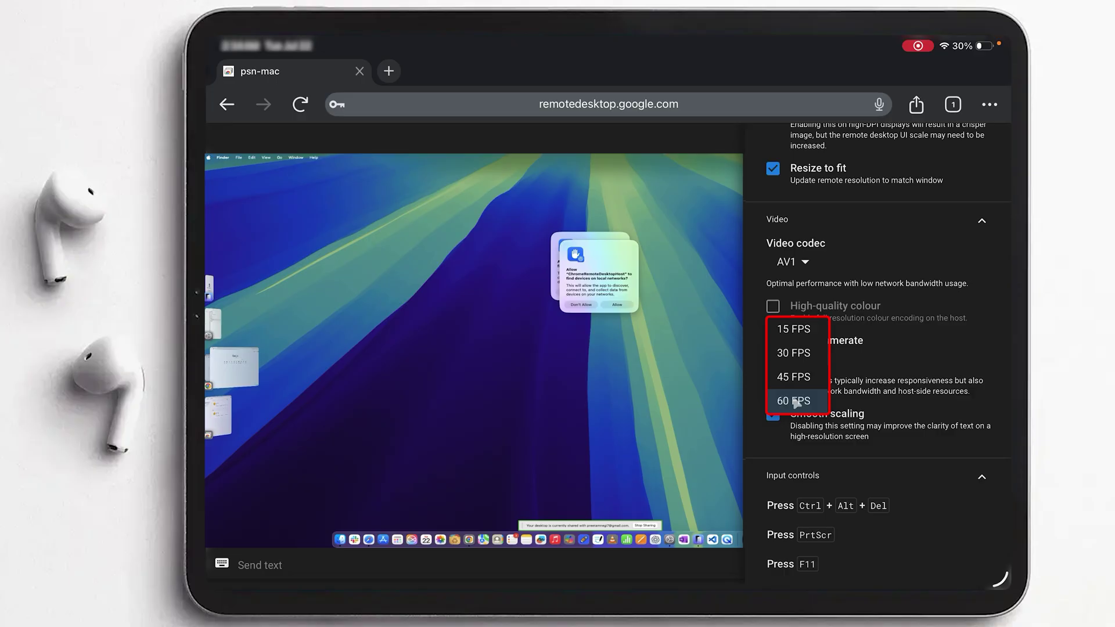
pyautogui.click(795, 400)
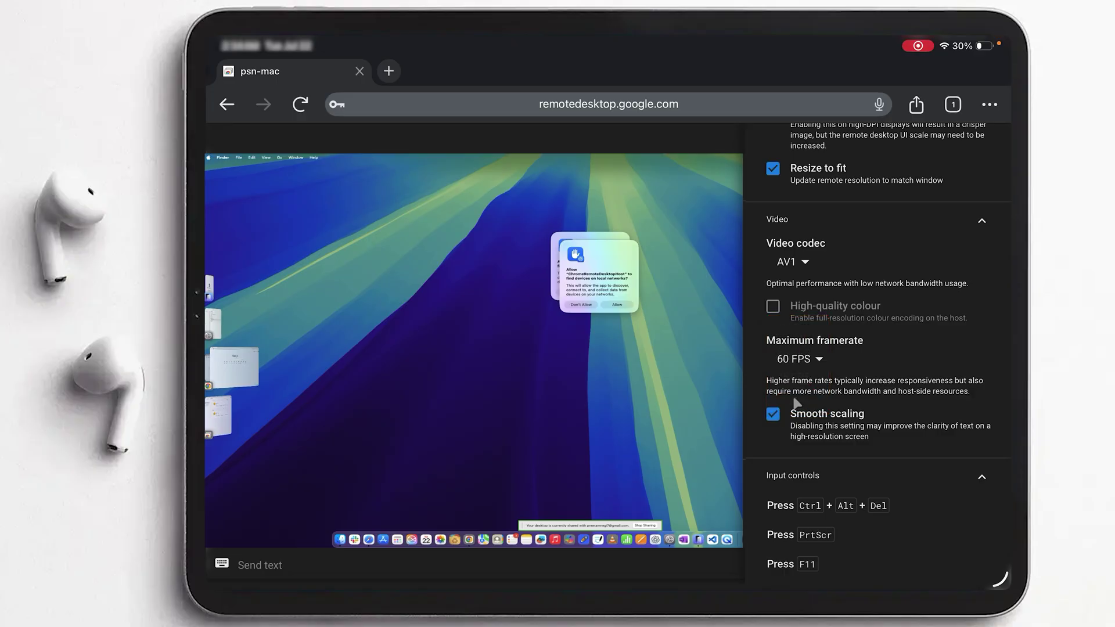
pyautogui.scroll(-10, 854, 383)
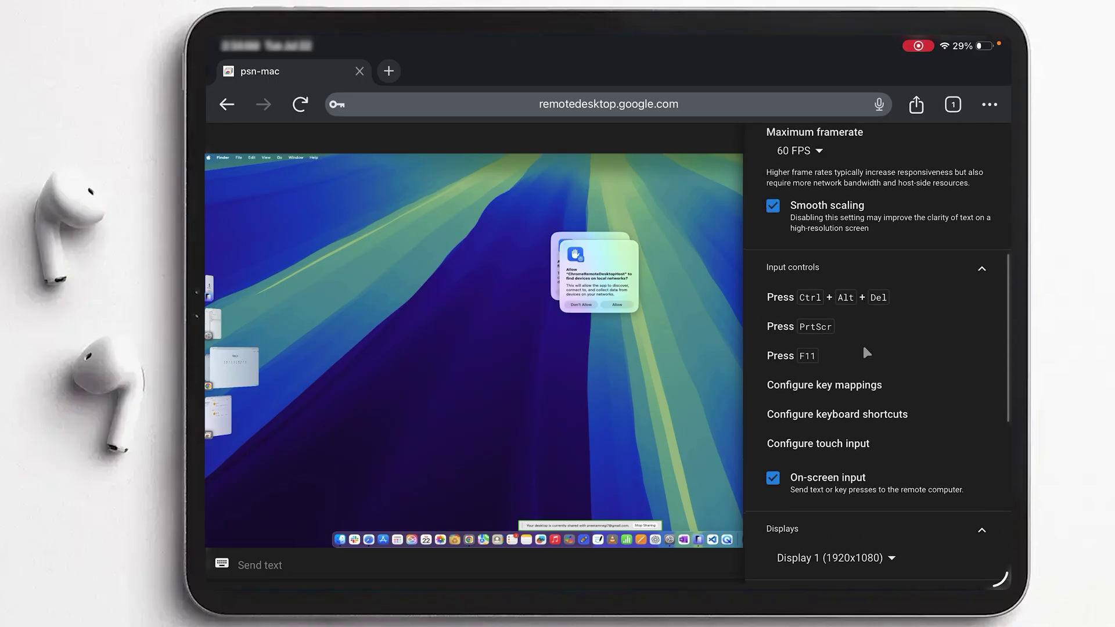
pyautogui.click(699, 309)
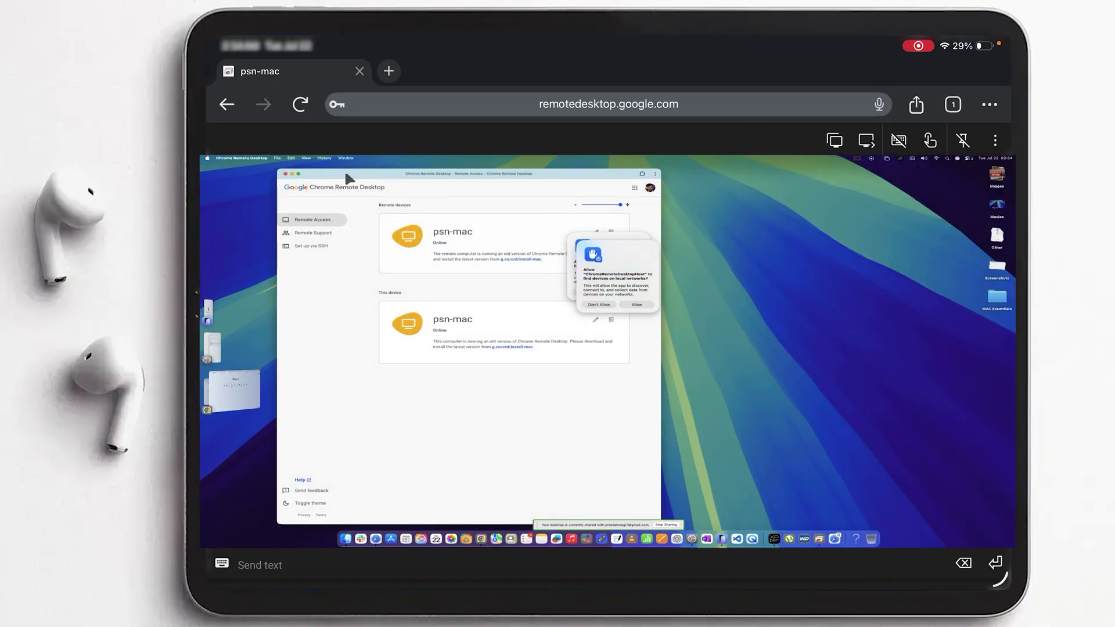
# - Choose Don't Allow on both Mac local-network prompts and minimize the Chrome Remote Desktop window
pyautogui.click(289, 174)
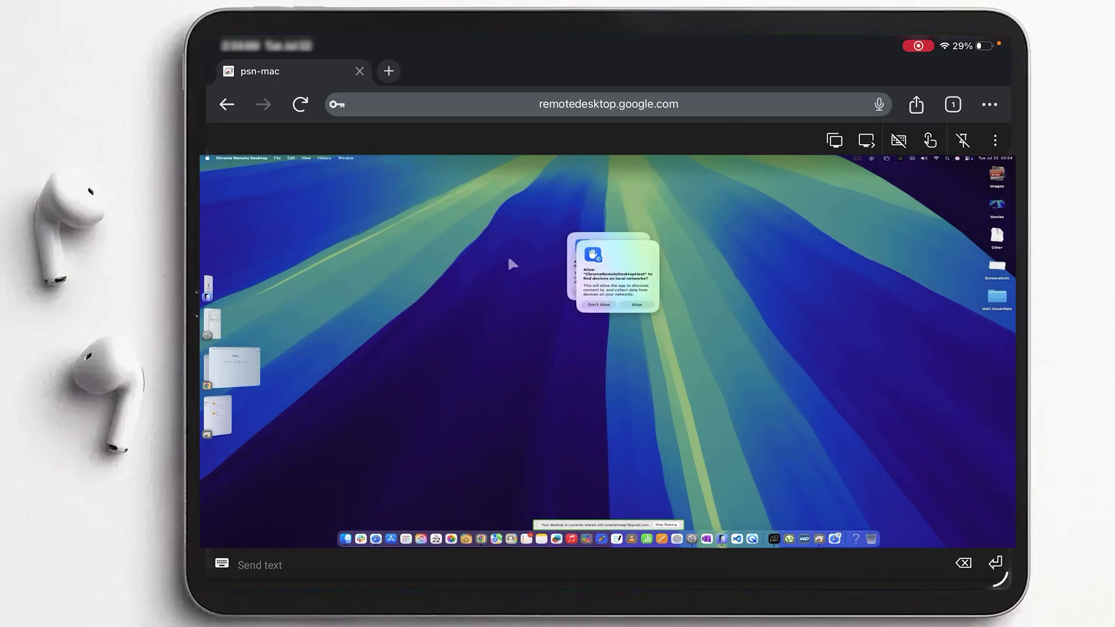
pyautogui.click(601, 303)
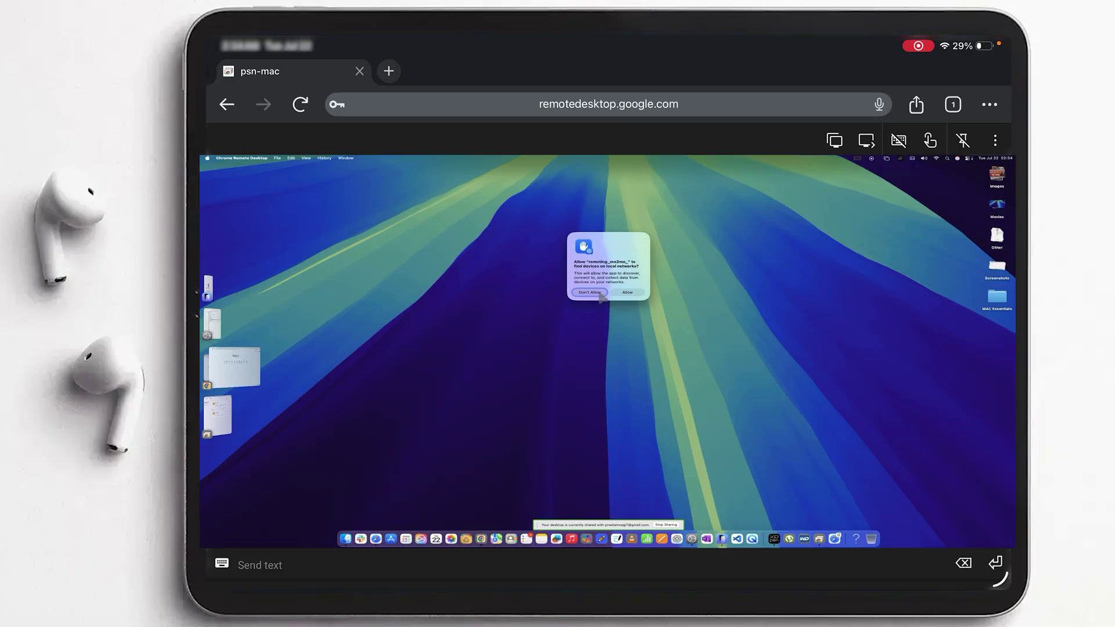
pyautogui.click(600, 293)
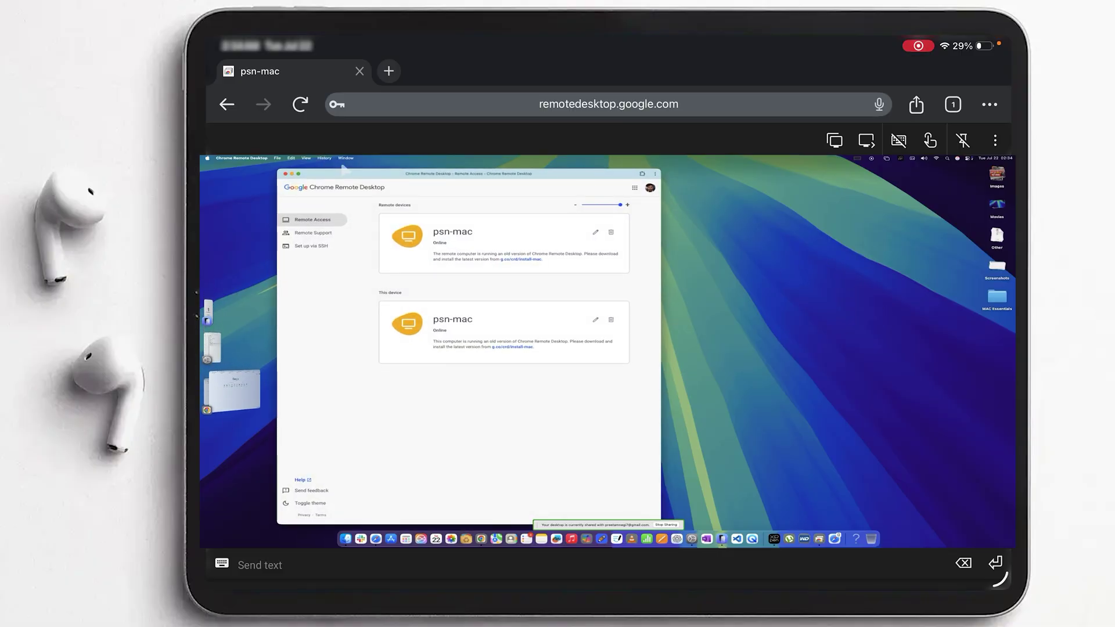
pyautogui.click(292, 174)
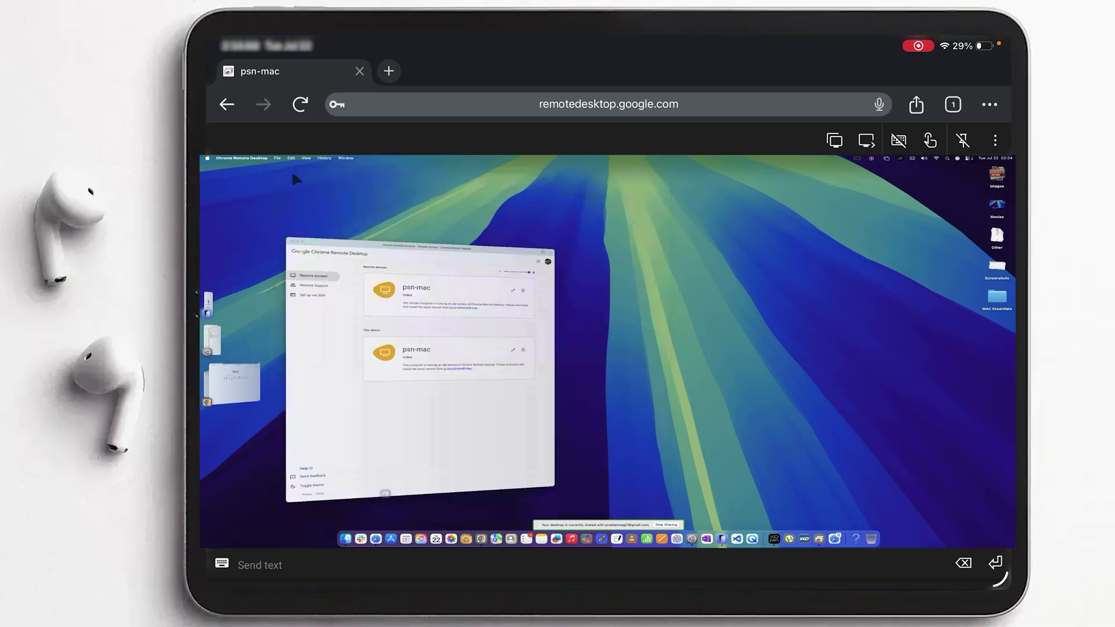